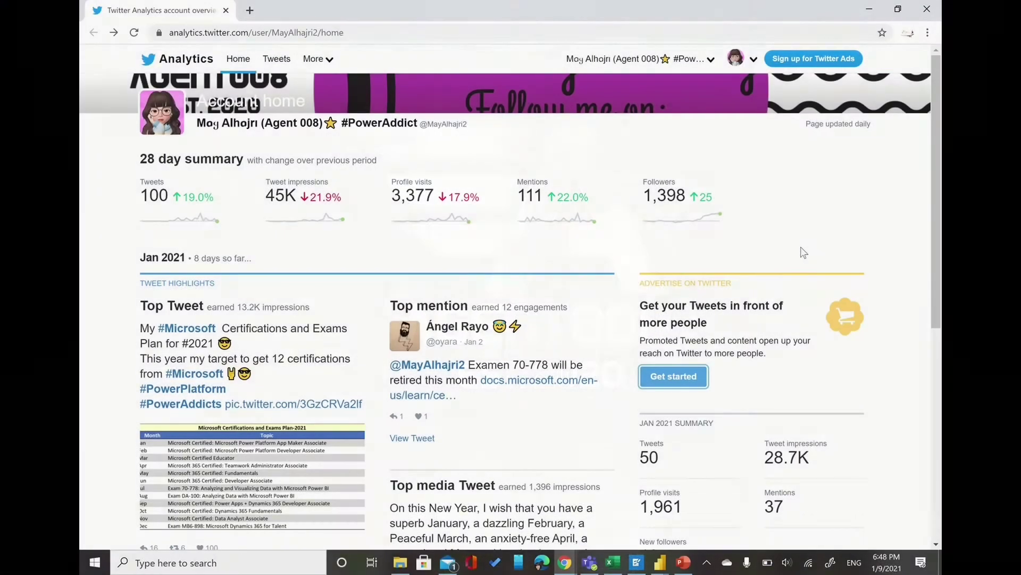
Step: Open Tweet activity in Twitter Analytics and export the last 28 days of data by day
left_click(188, 36)
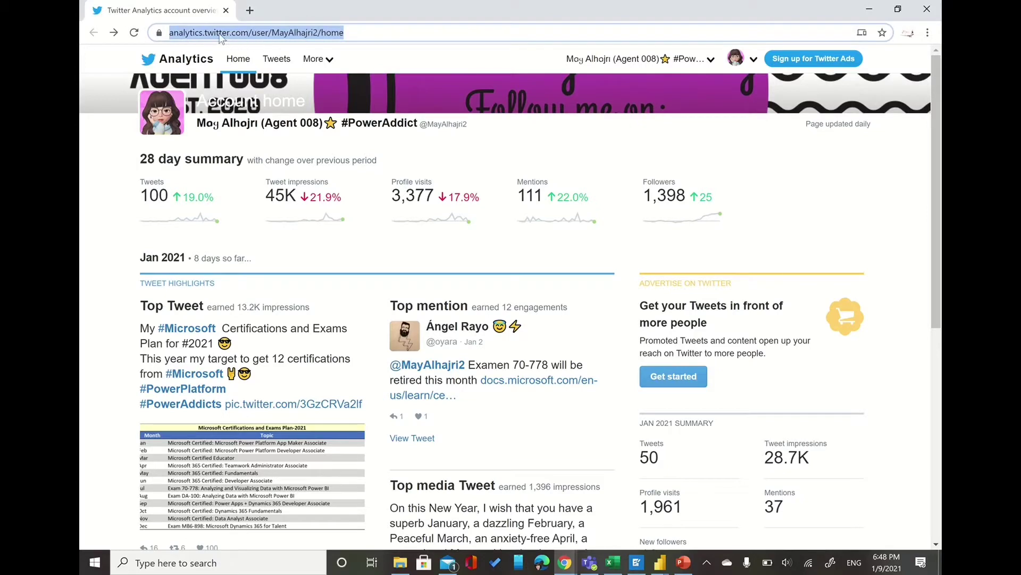
left_click(263, 242)
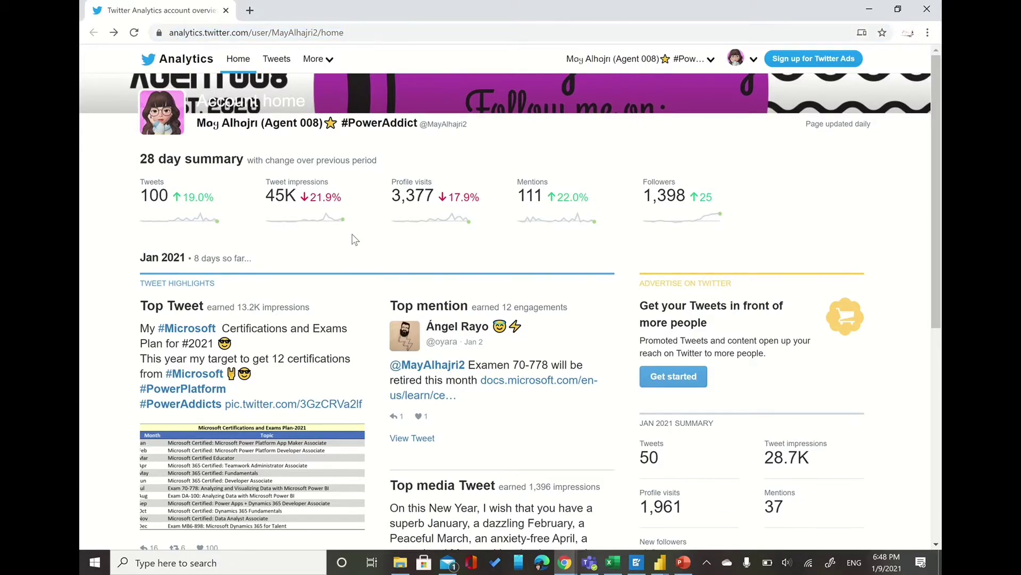
scroll(354, 239, "down", 3)
scroll(354, 239, "up", 3)
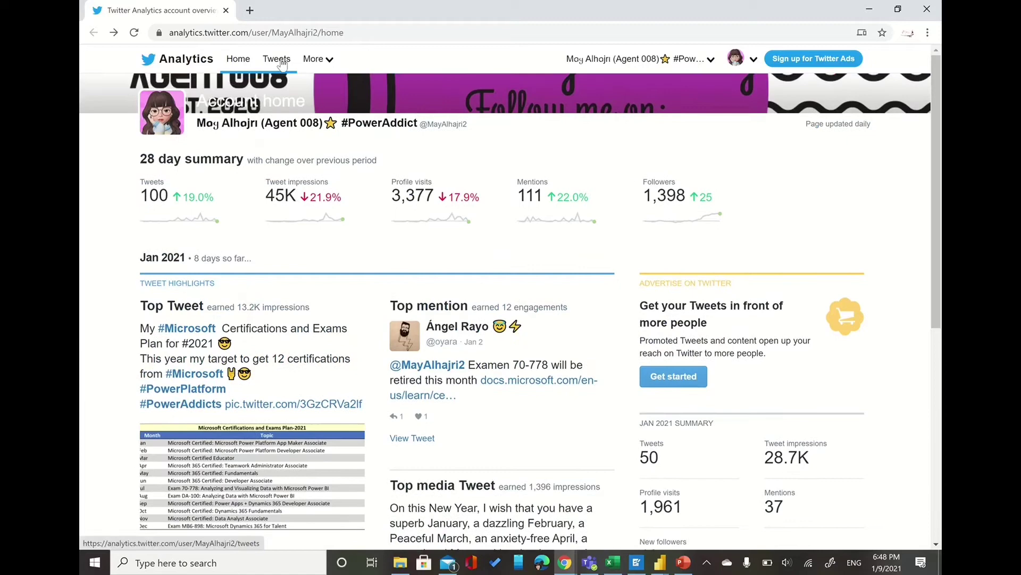
left_click(282, 61)
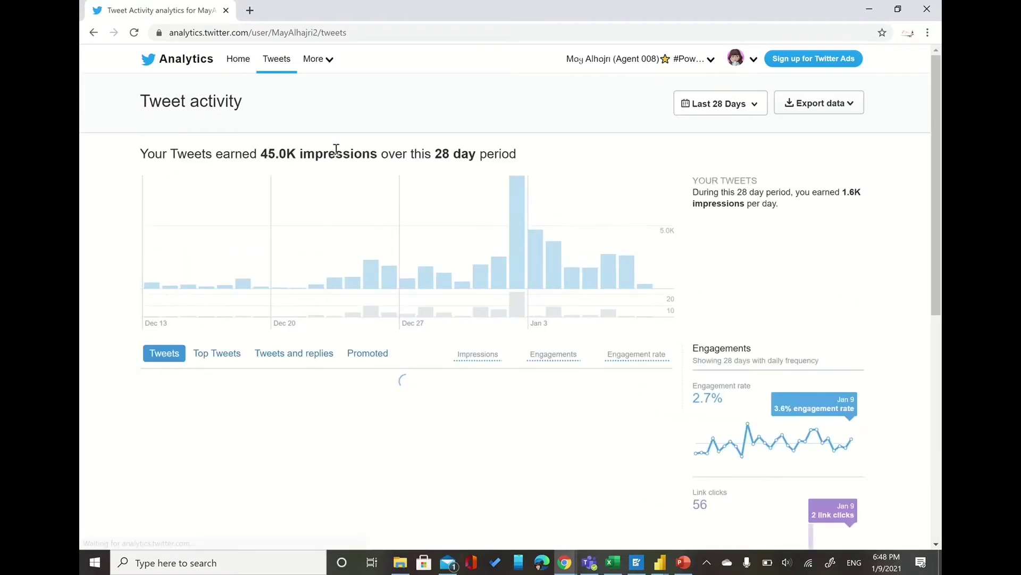
left_click(724, 113)
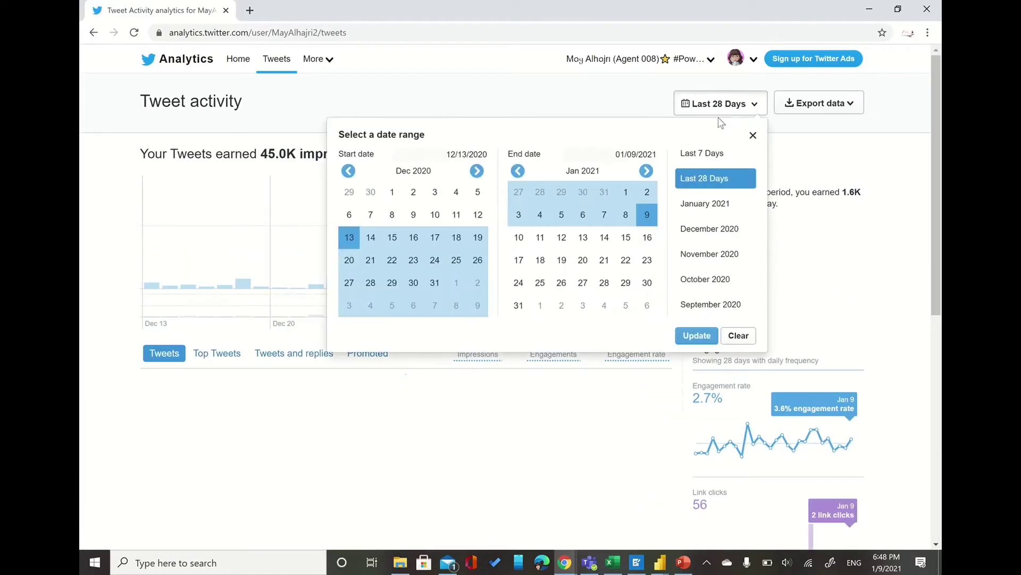
left_click(744, 183)
left_click(814, 110)
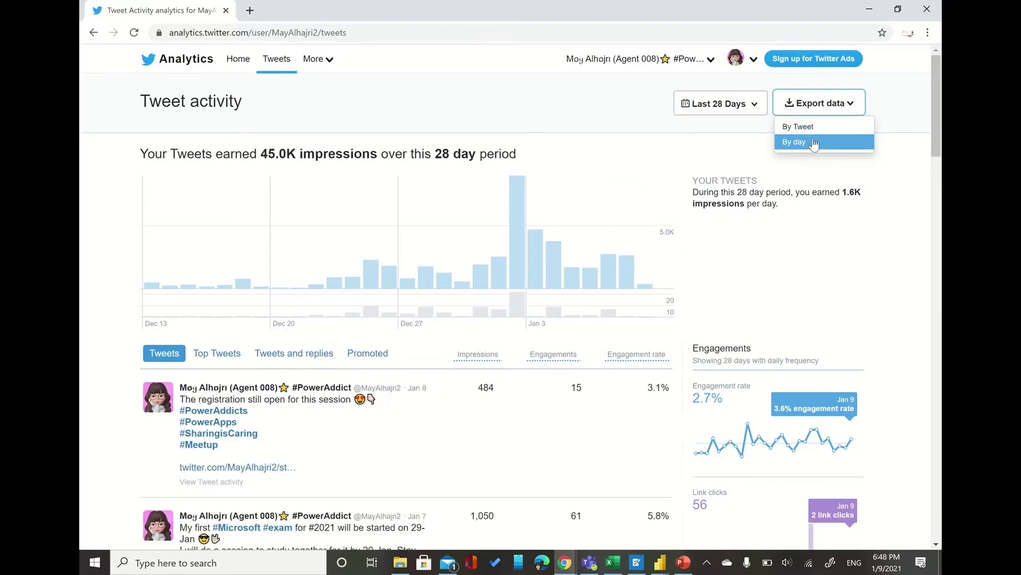
left_click(815, 130)
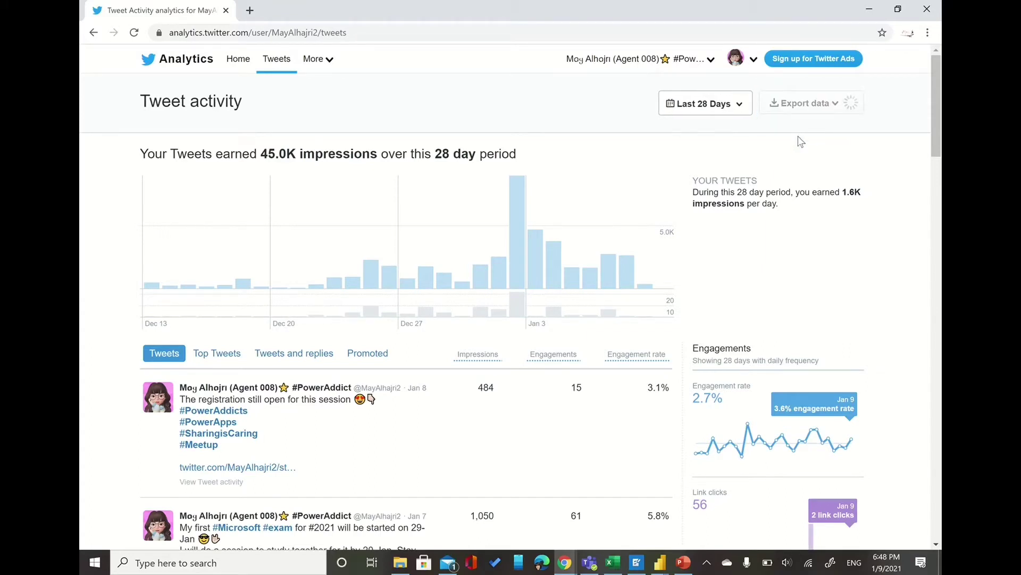
Step: Launch Power BI Desktop from Windows search and dismiss its start screen
left_click(288, 568)
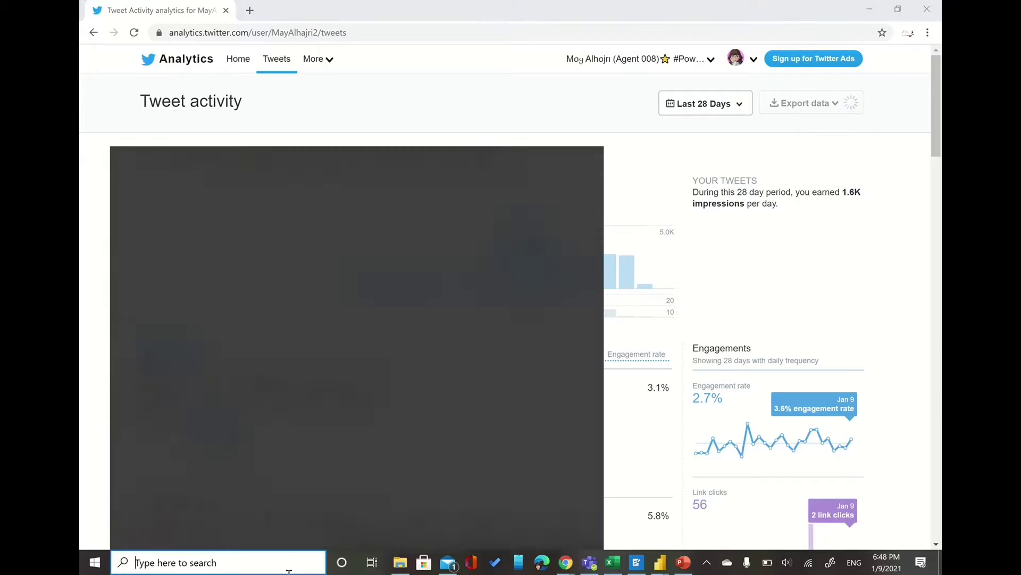
type("po")
key("Down")
key("Escape")
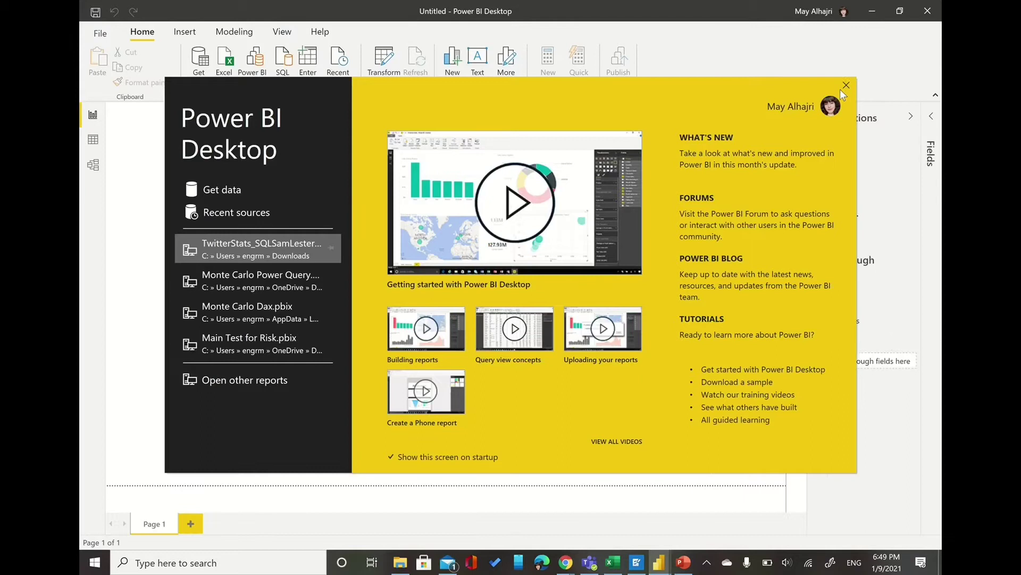
left_click(846, 85)
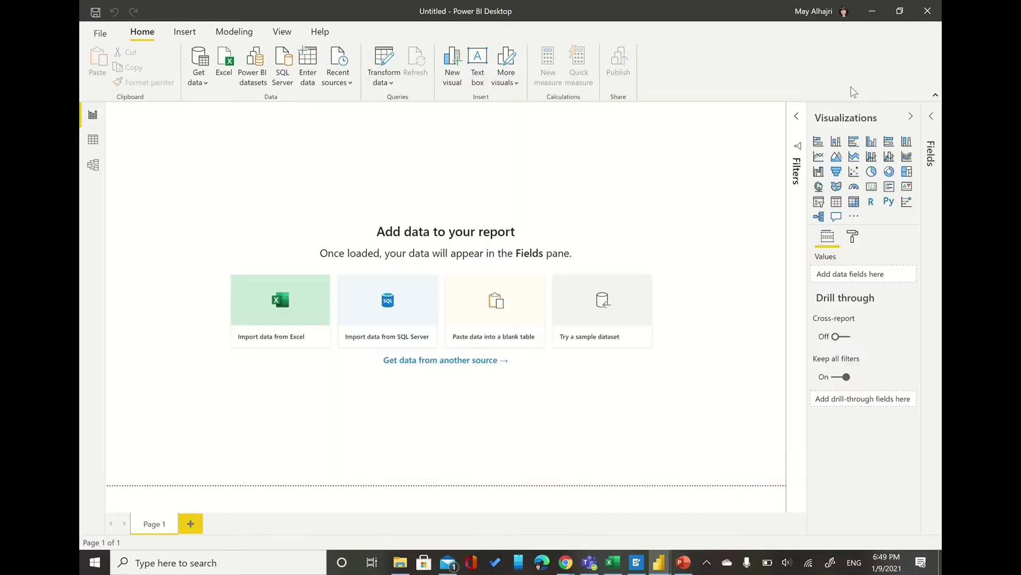
Step: Set Twitter.PNG from the Desktop as page background with 0% transparency and Fit sizing
left_click(796, 117)
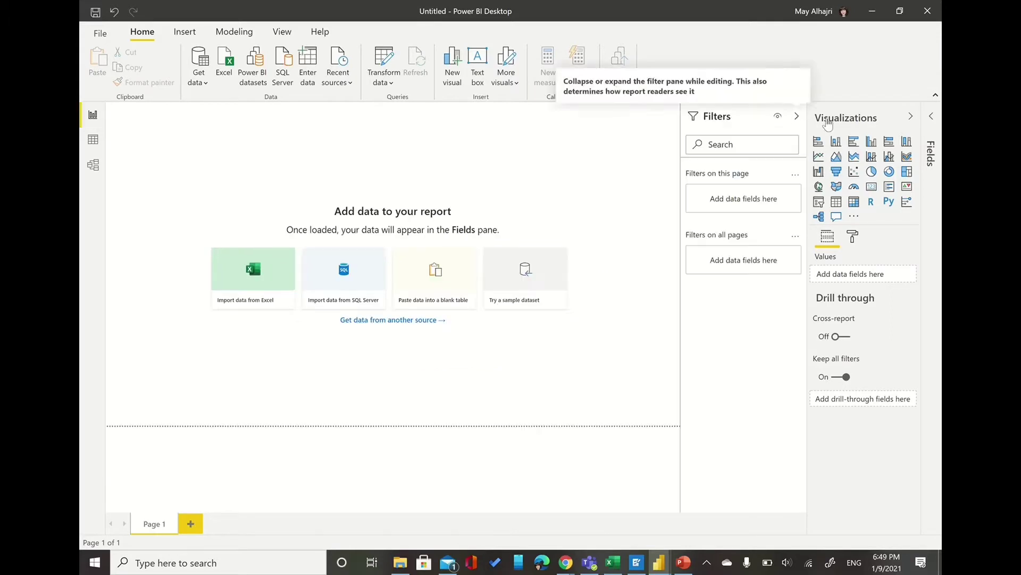
left_click(853, 236)
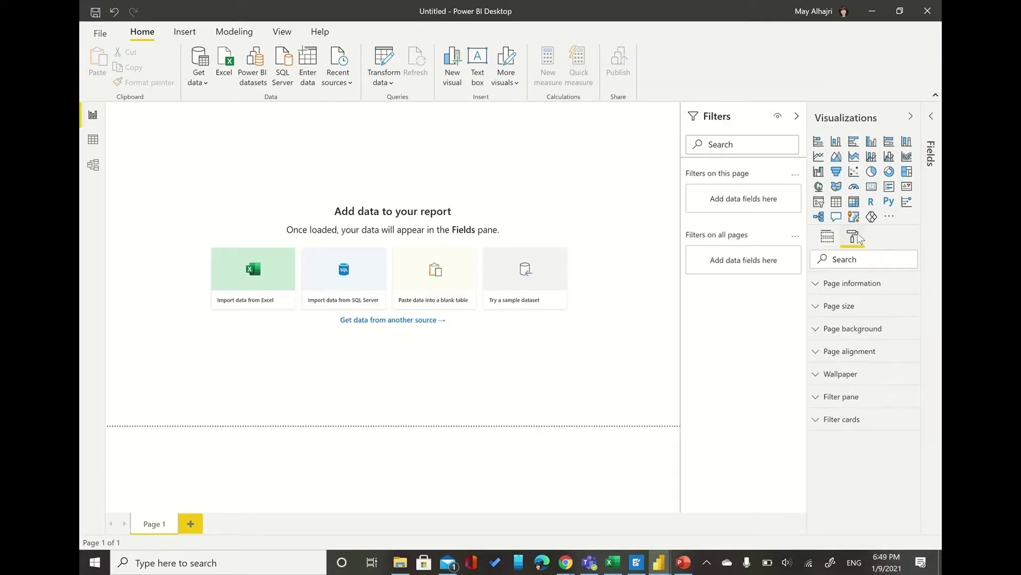
left_click(856, 328)
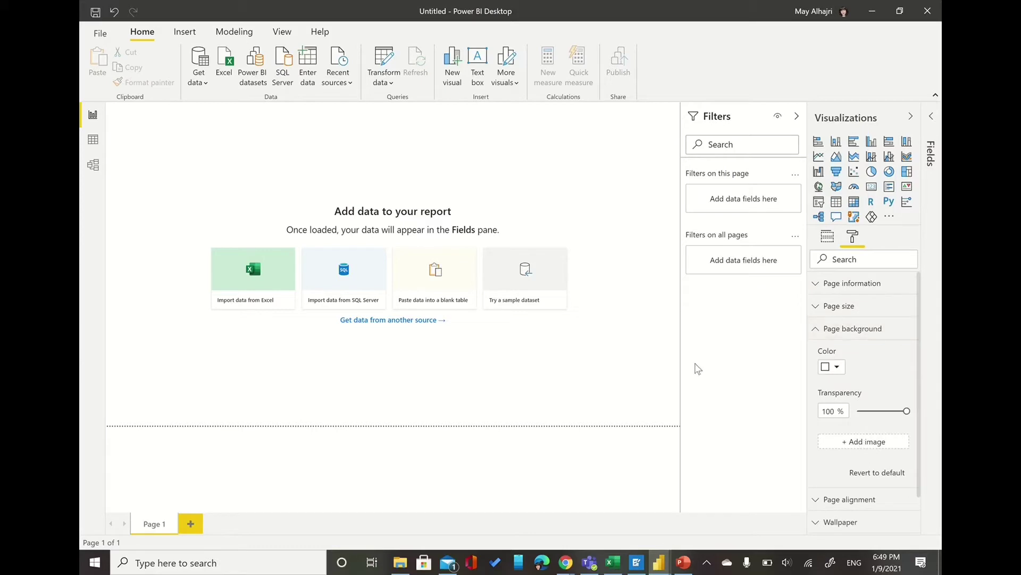
left_click(130, 104)
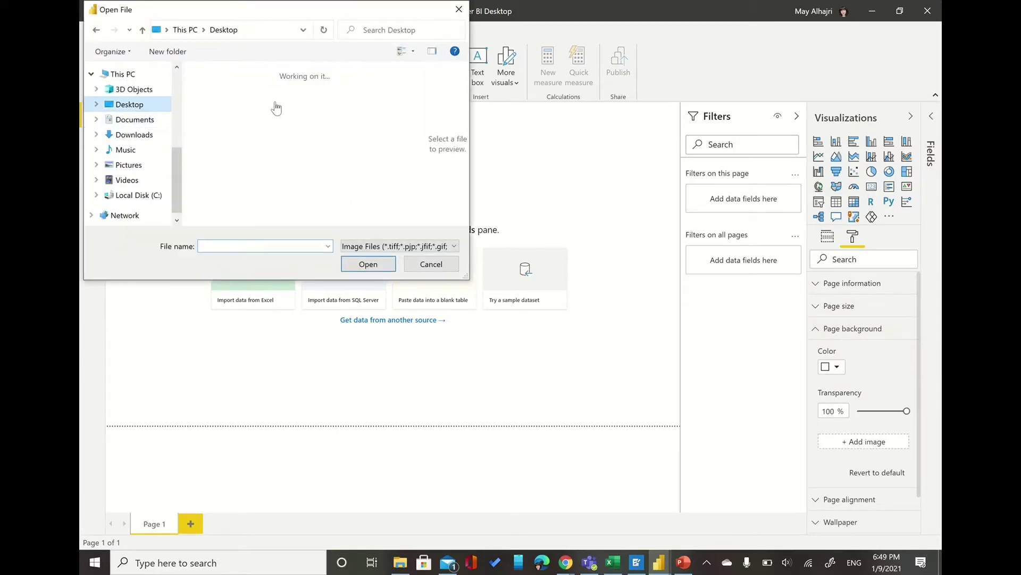
left_click(298, 190)
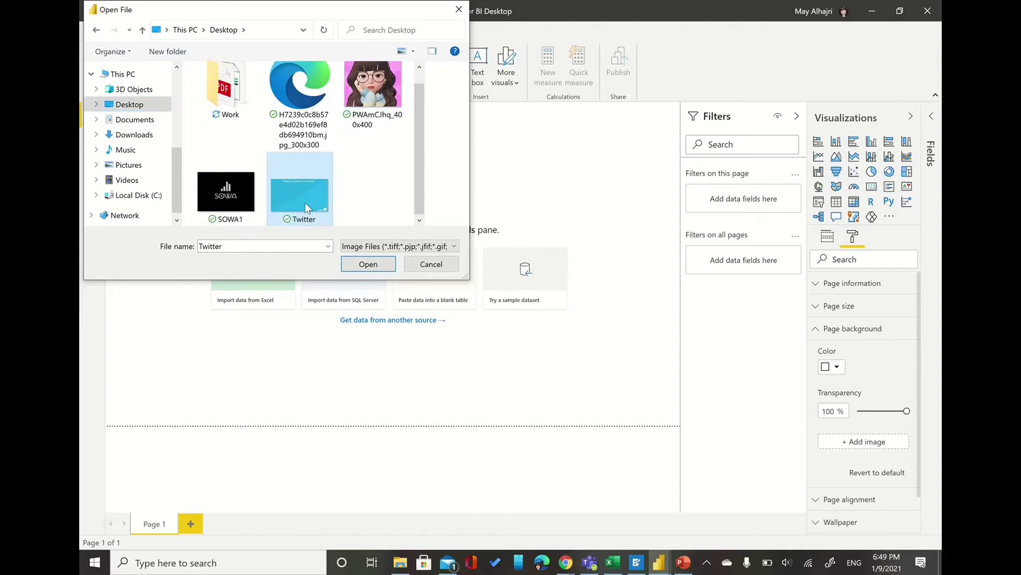
double_click(304, 202)
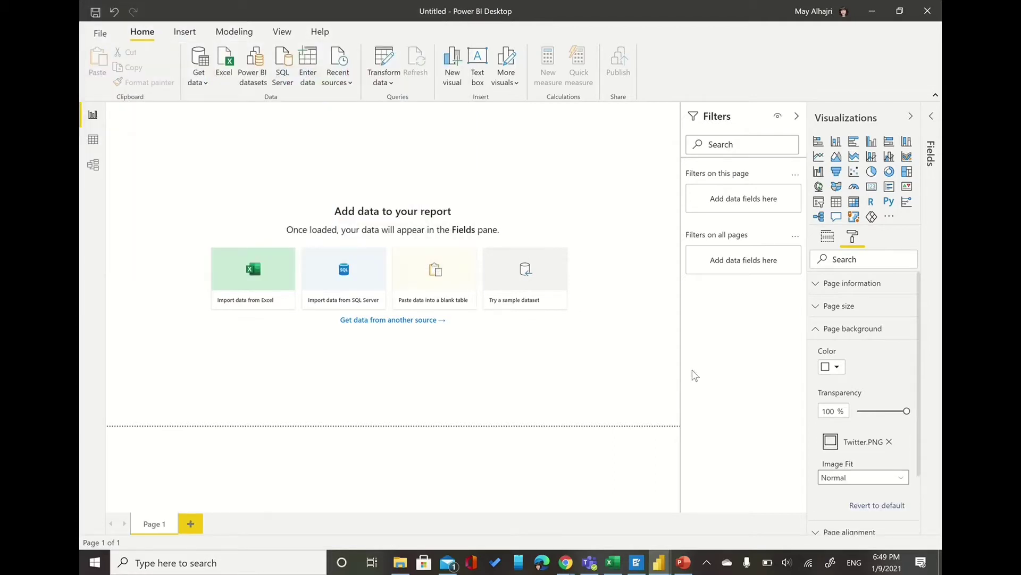
left_click_drag(907, 411, 857, 410)
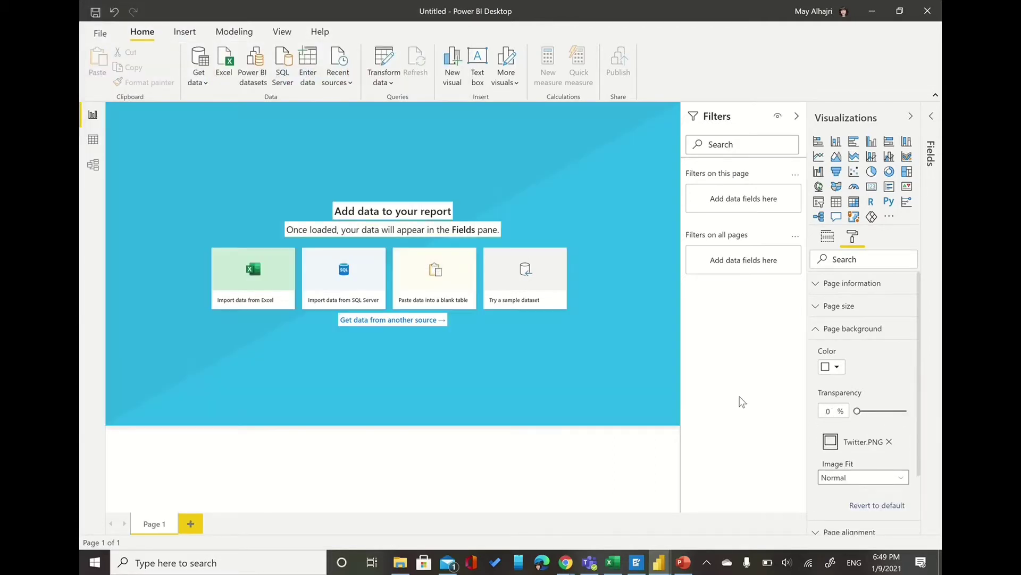
left_click(851, 478)
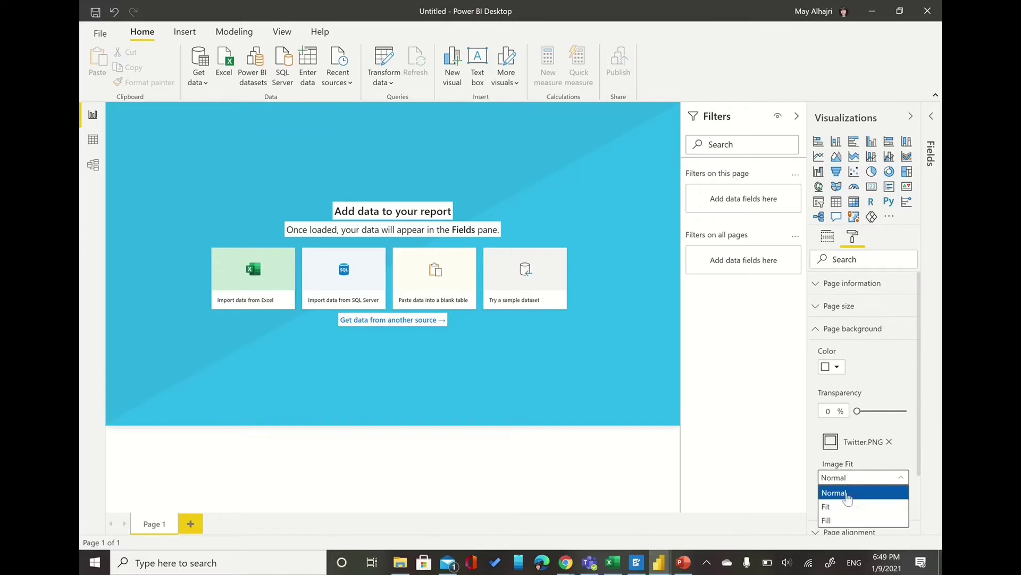
left_click(846, 507)
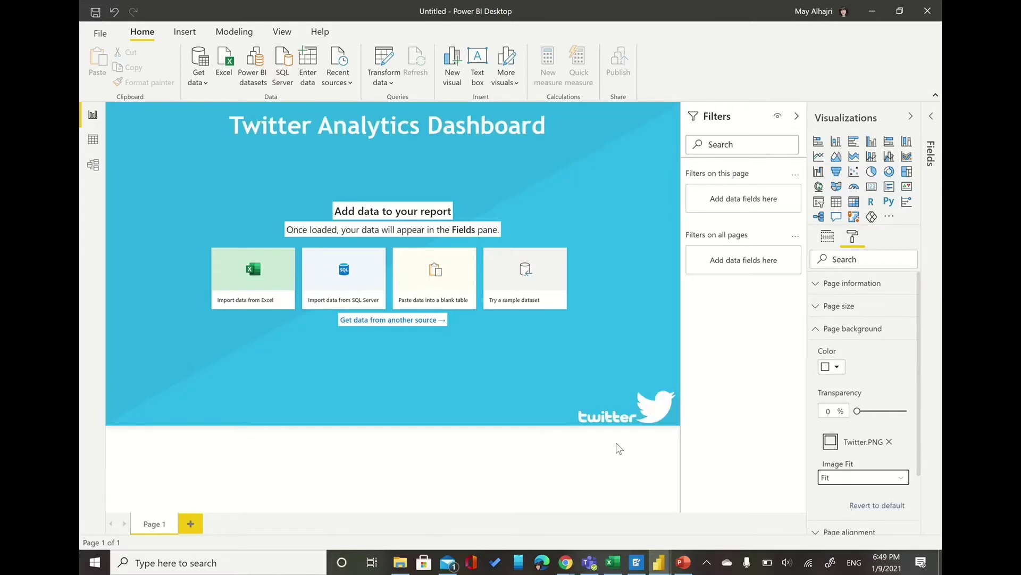
Step: Import the tweet_activity_metrics CSV from Downloads, showing All Files, and load it
left_click(266, 277)
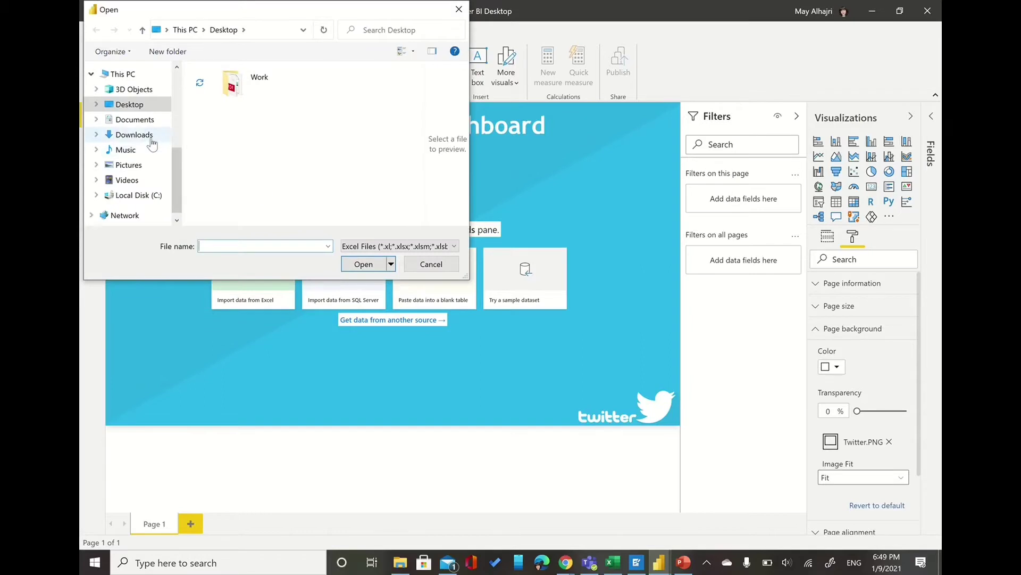
left_click(134, 134)
left_click(415, 246)
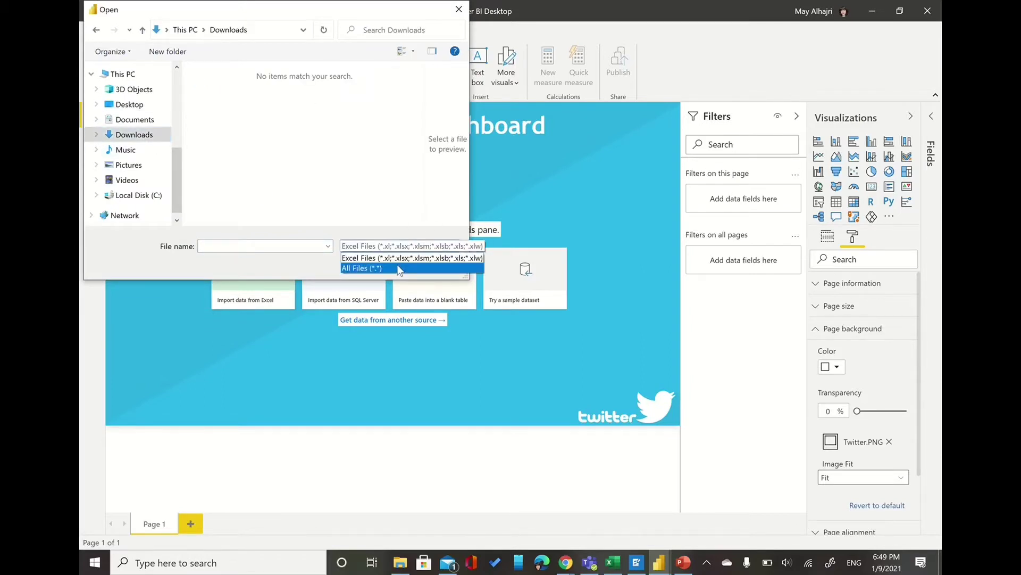
left_click(400, 262)
left_click(257, 93)
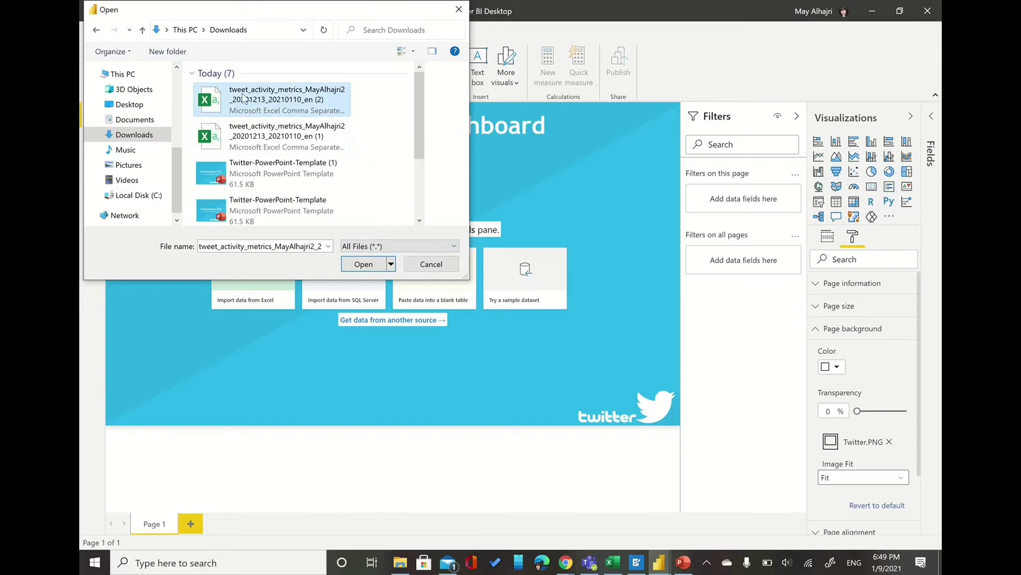
double_click(242, 96)
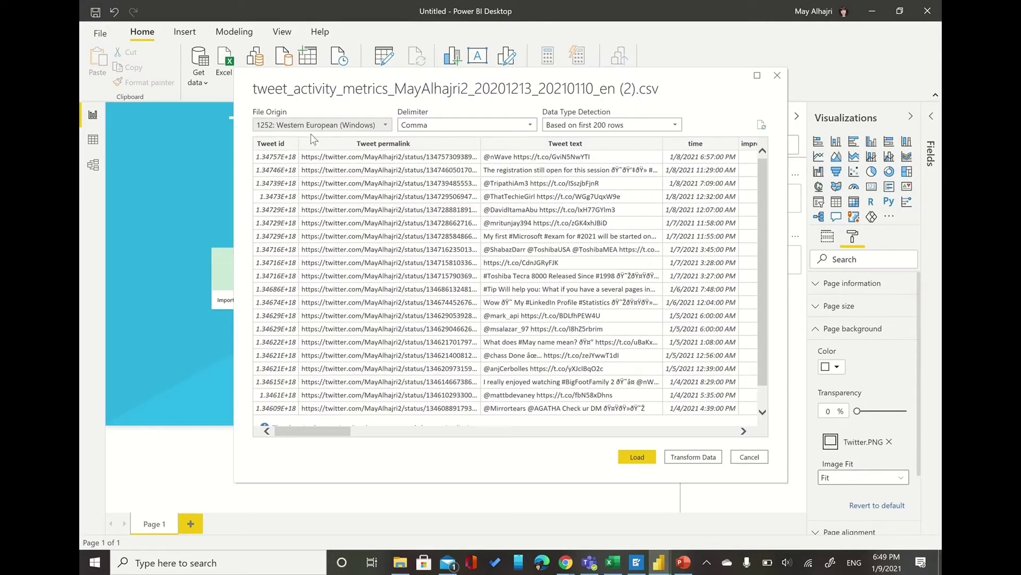
left_click_drag(333, 434, 734, 441)
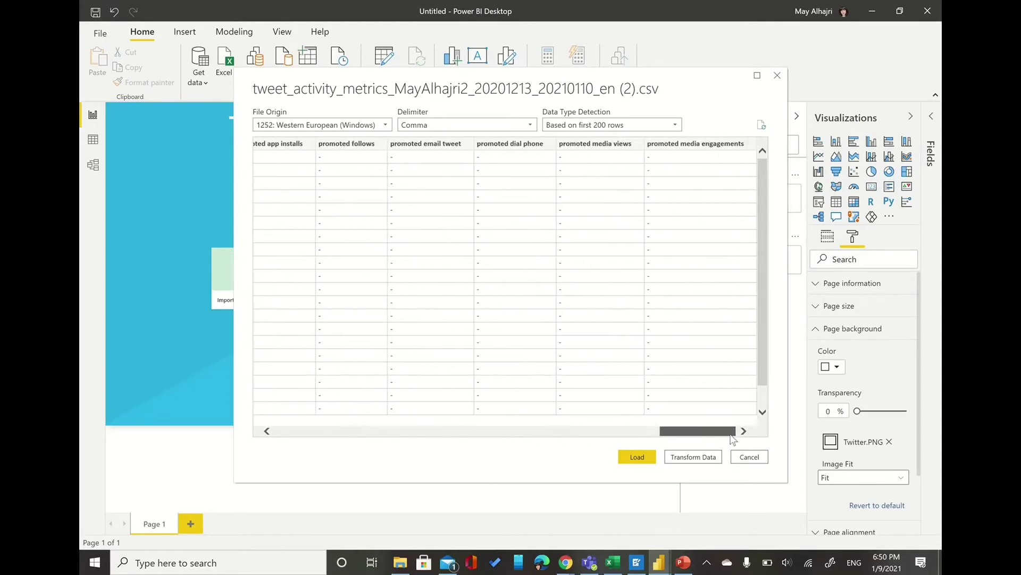
left_click(638, 456)
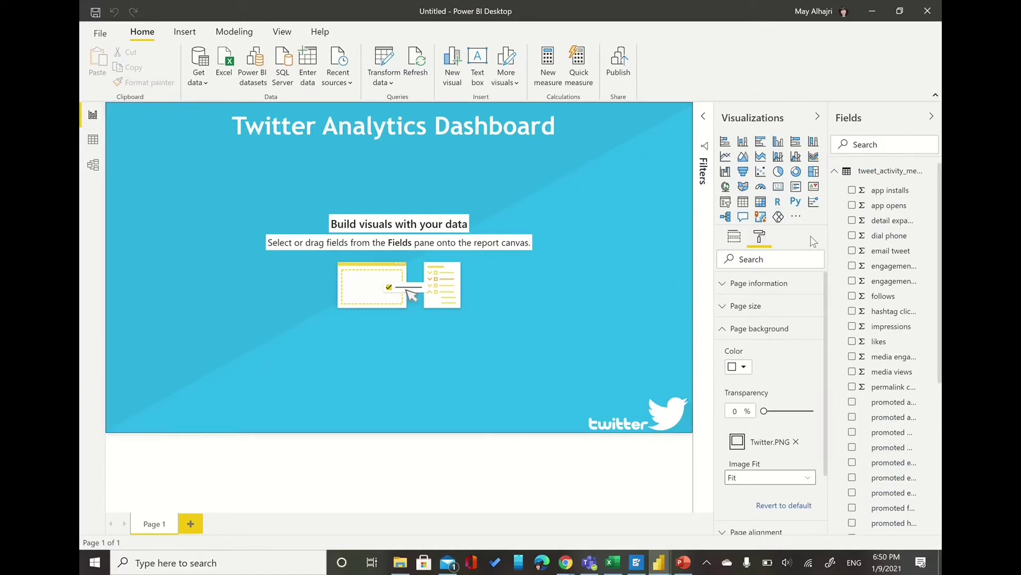
Step: Widen the Fields pane and bring up the tweet activity table's context menu
scroll(878, 293, "down", 2)
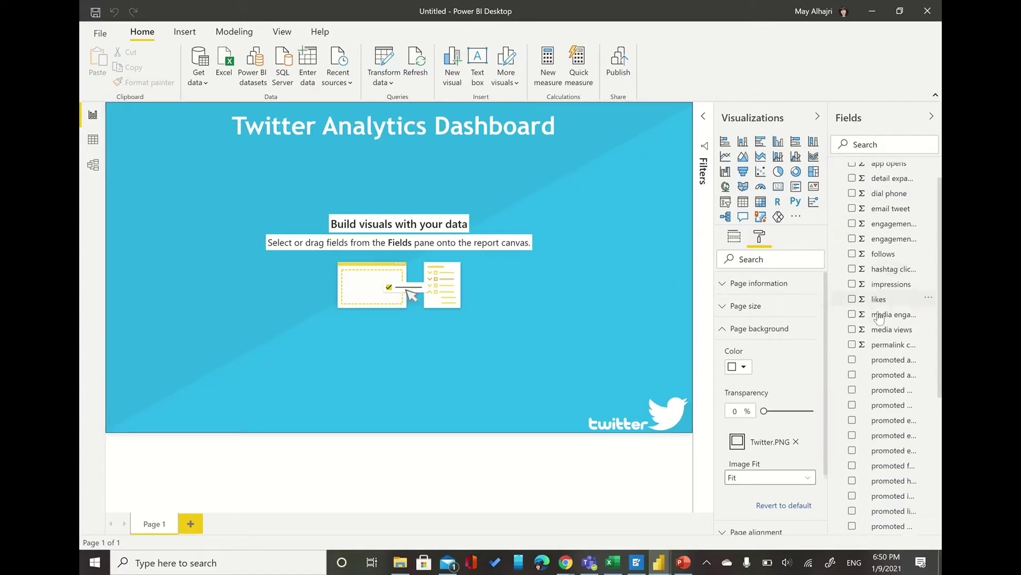
left_click(818, 116)
left_click_drag(829, 186, 699, 192)
scroll(758, 294, "down", 4)
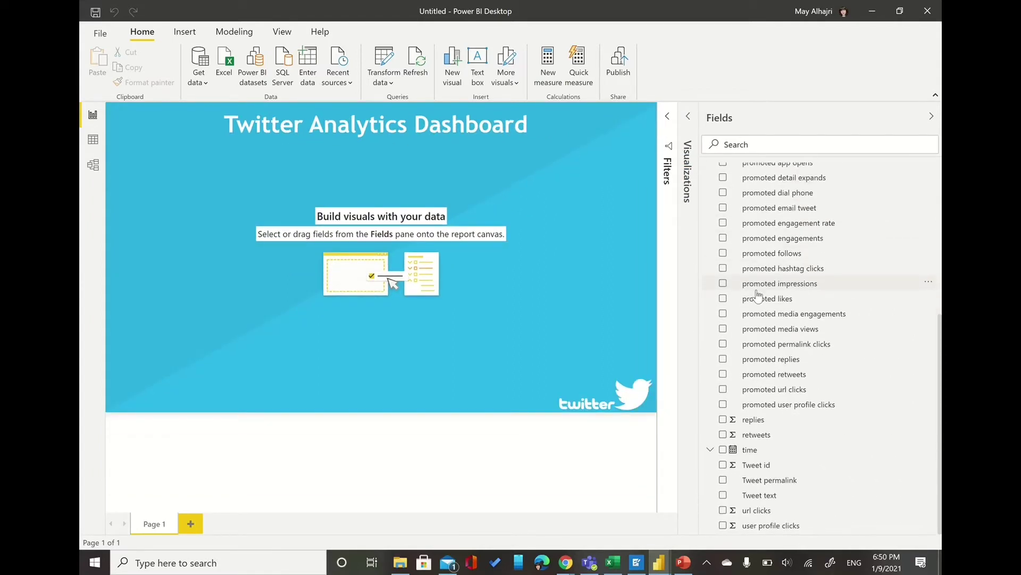
scroll(787, 472, "up", 5)
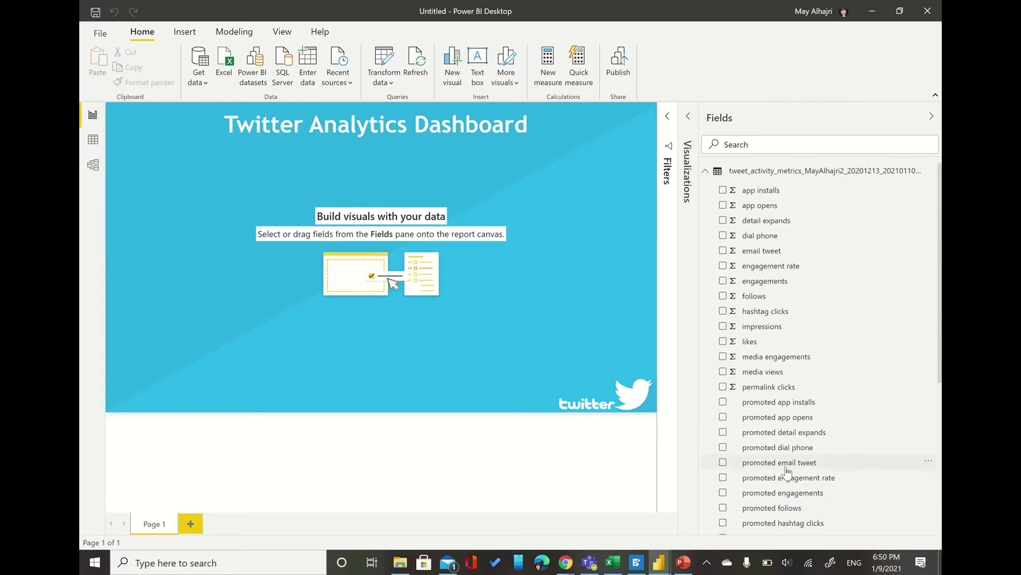
right_click(780, 178)
Step: Start a new column TimeWeekDay = CONCATENATE(WEEKDAY([time] using the time field
left_click(774, 201)
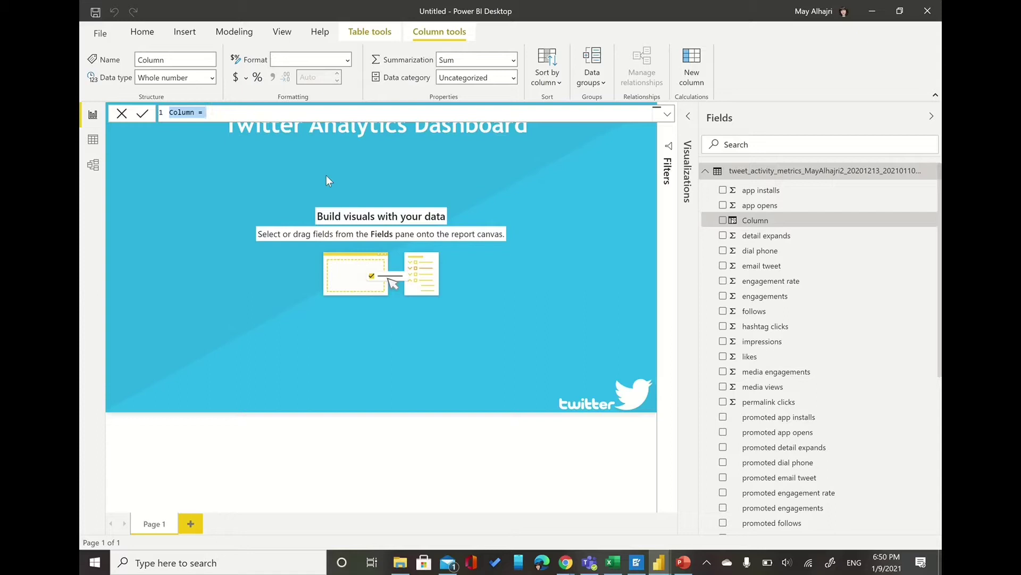
type("TimeWeekDay= co")
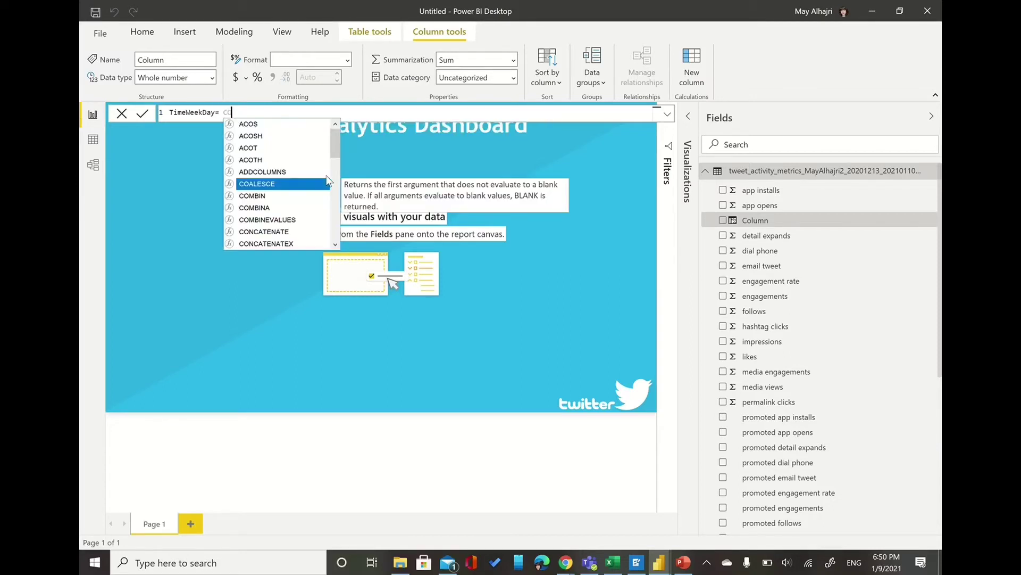
type("ncat")
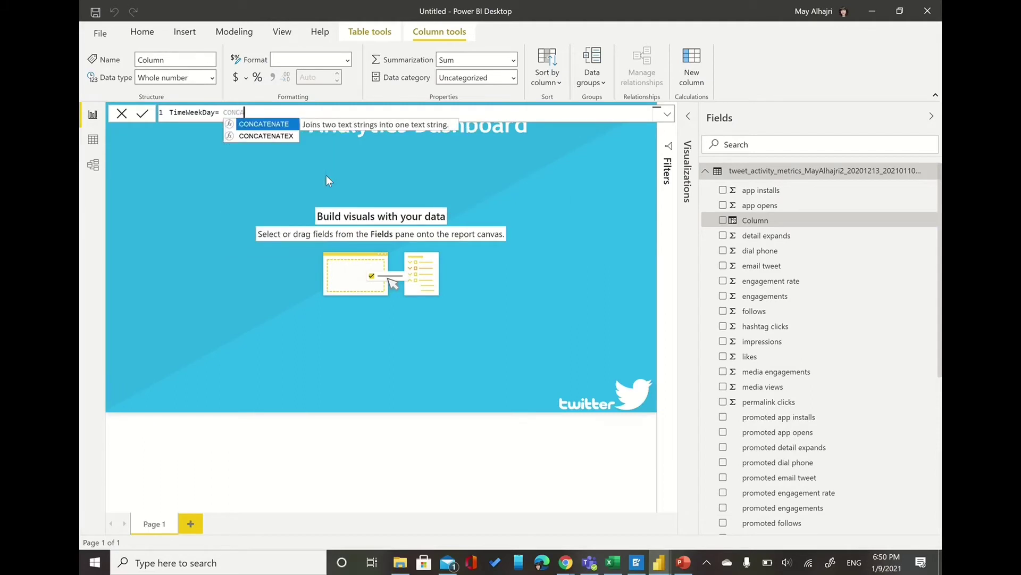
type("e")
key("Tab")
type("W")
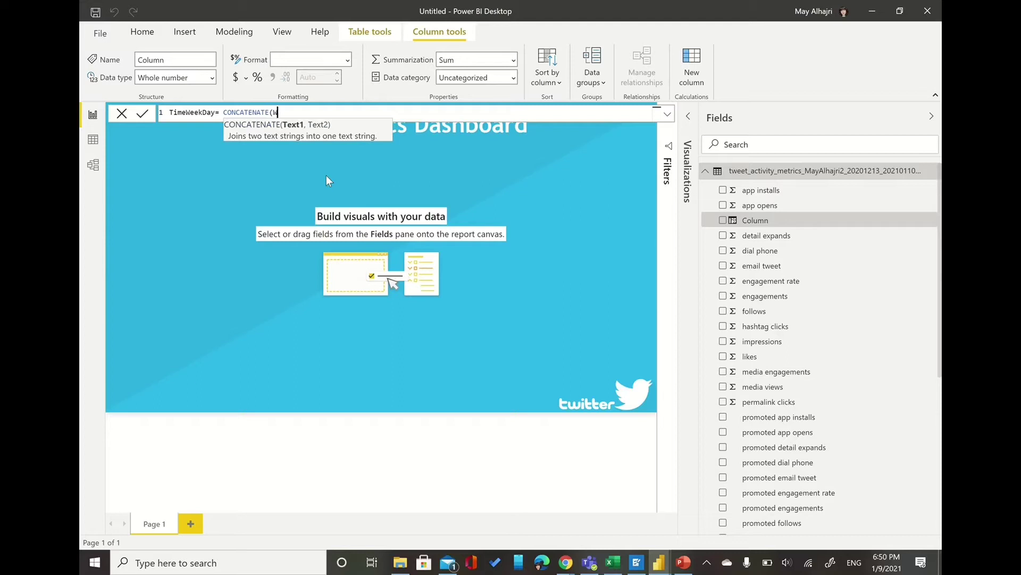
key("Tab")
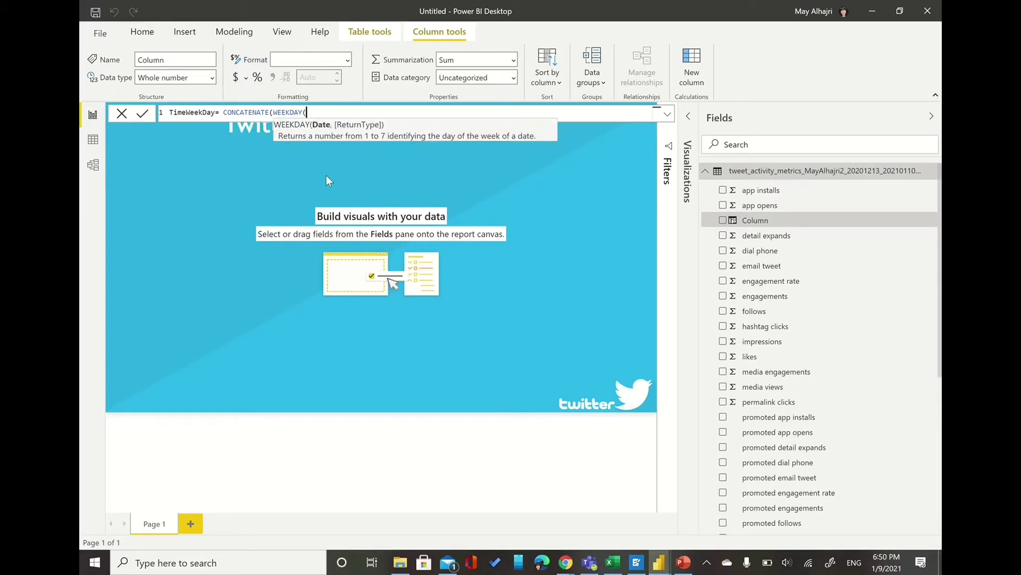
type("twe")
key("Down")
key("Down")
key("Down")
key("Down")
key("Down")
key("Down")
key("Down")
key("Down")
key("Down")
key("Down")
key("Down")
key("Down")
key("Down")
key("Down")
key("Down")
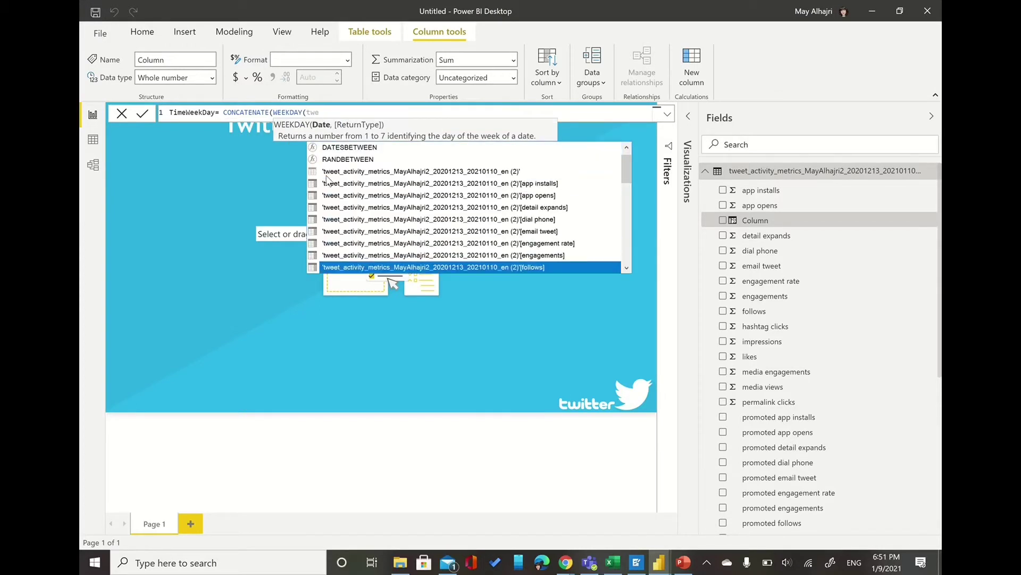
key("Down")
key("Down")
key("Down")
key("Down")
key("Down")
key("Down")
key("Down")
key("Down")
key("Down")
key("Down")
key("Down")
key("Down")
key("Down")
key("Down")
key("Down")
key("Down")
key("Down")
key("Down")
key("Down")
key("Down")
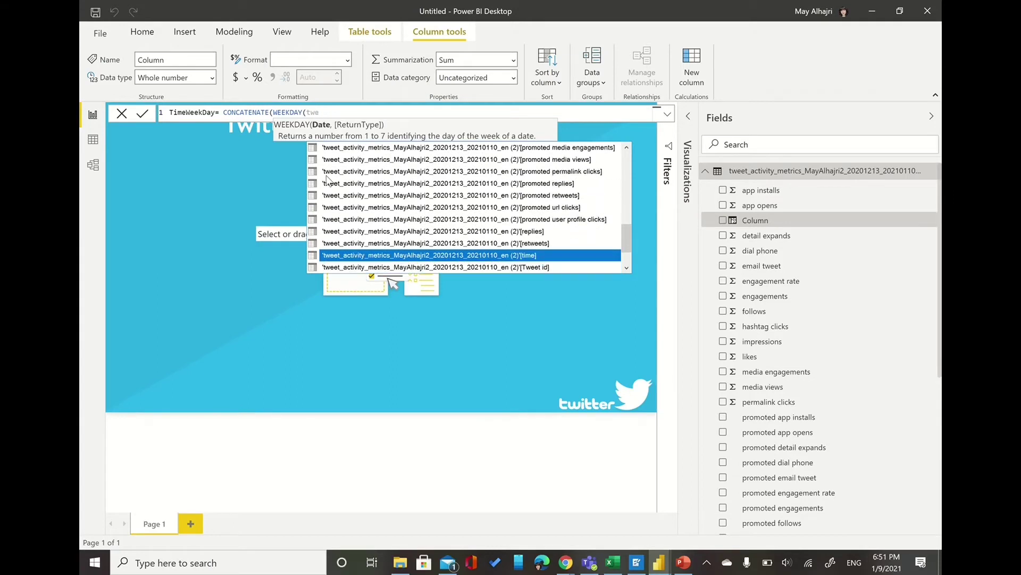
key("Tab")
Step: Complete the formula with ,2),FORMAT([time]," - dddd")) to append the day name
type(",")
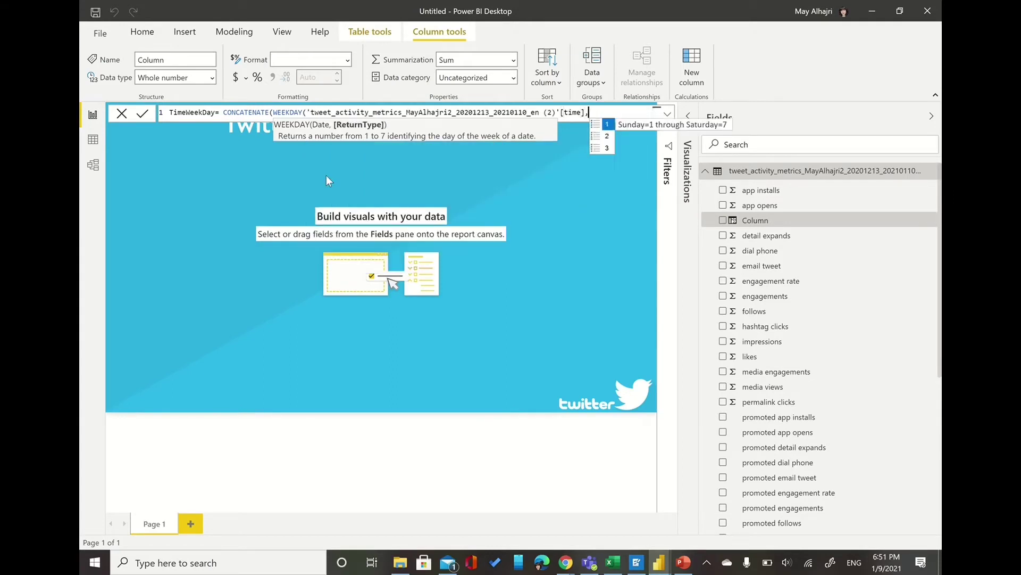
type("2")
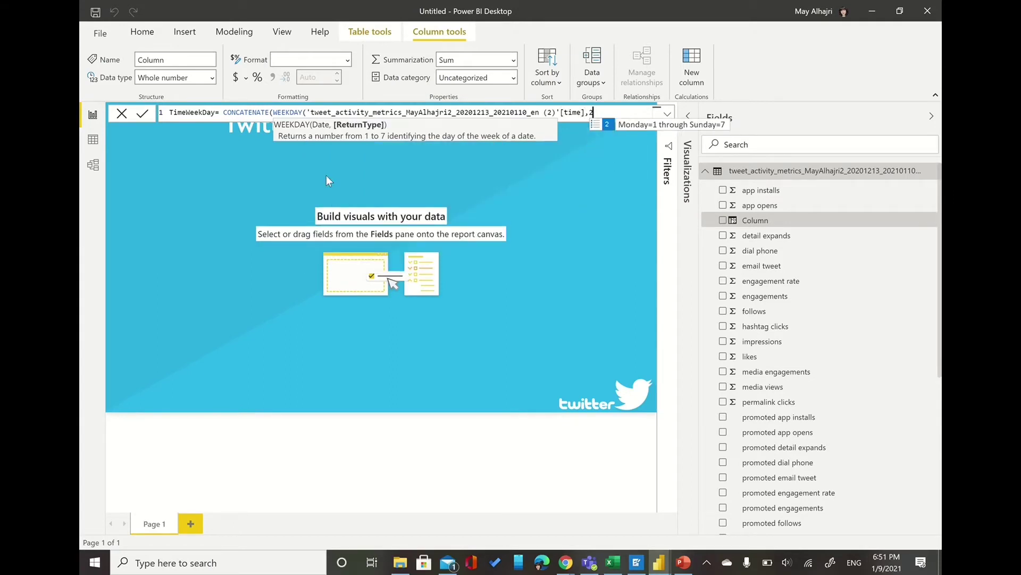
type("),F")
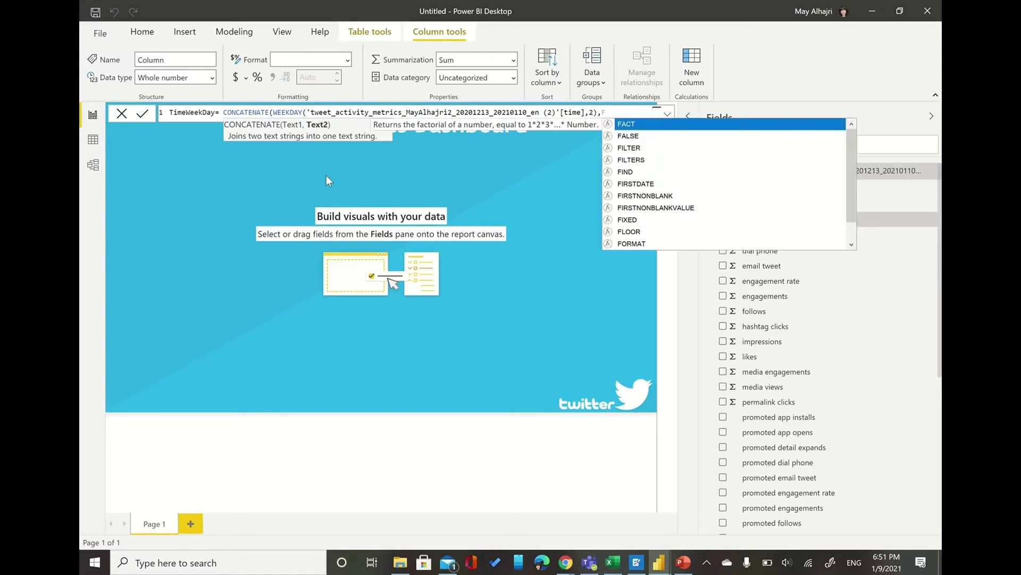
type("ORMAT(twe")
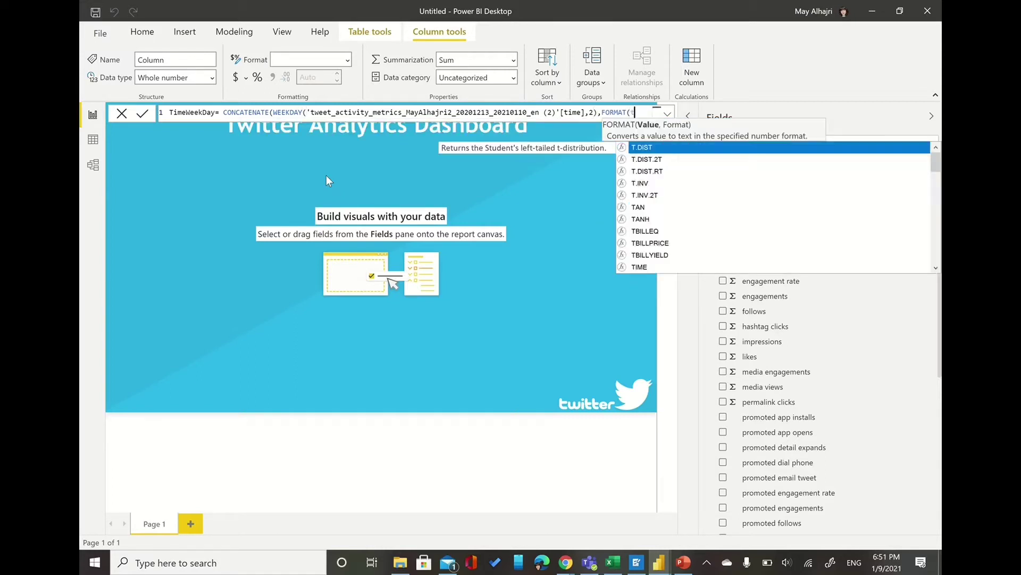
key("Down")
key("Down")
key("Down")
key("Down")
key("Down")
key("Down")
key("Down")
key("Down")
key("Down")
key("Down")
key("Down")
key("Down")
key("Down")
key("Down")
key("Down")
key("Down")
key("Down")
key("Down")
key("Down")
key("Down")
key("Down")
key("Down")
key("Down")
key("Down")
key("Down")
key("Down")
key("Down")
key("Down")
key("Down")
key("Down")
key("Down")
key("Down")
key("Down")
key("Down")
key("Down")
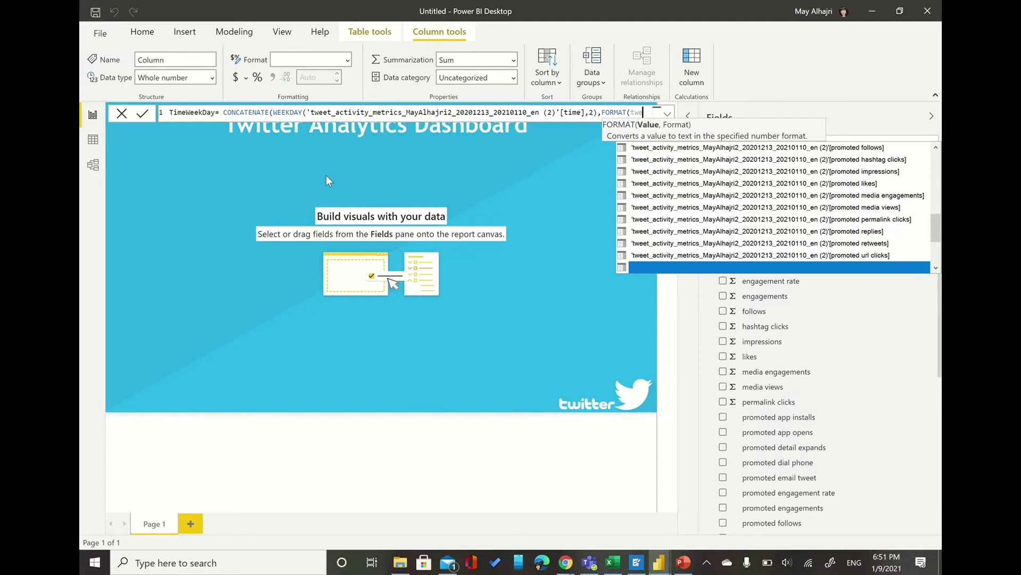
key("Tab")
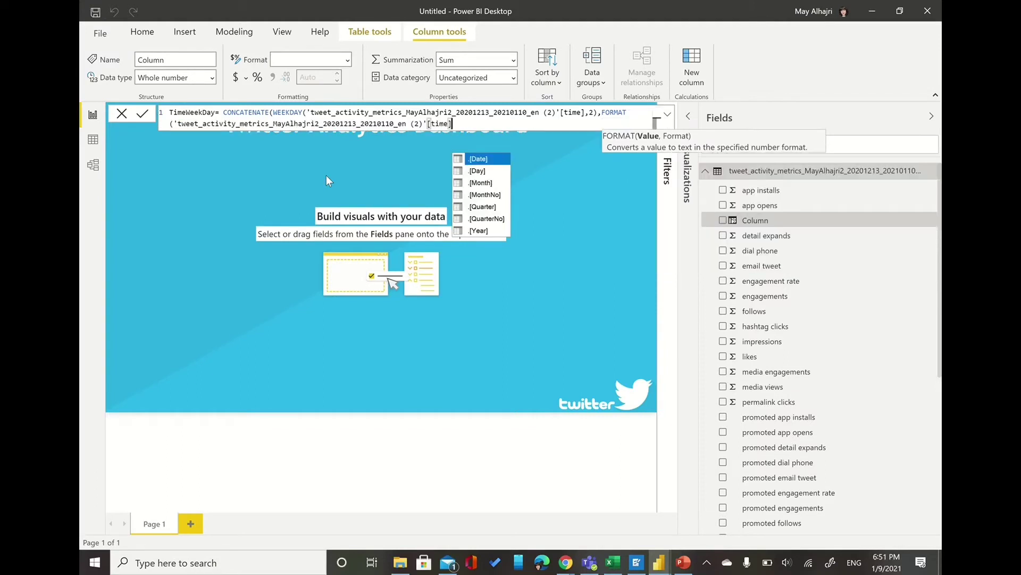
type(",\" - dddd\"")
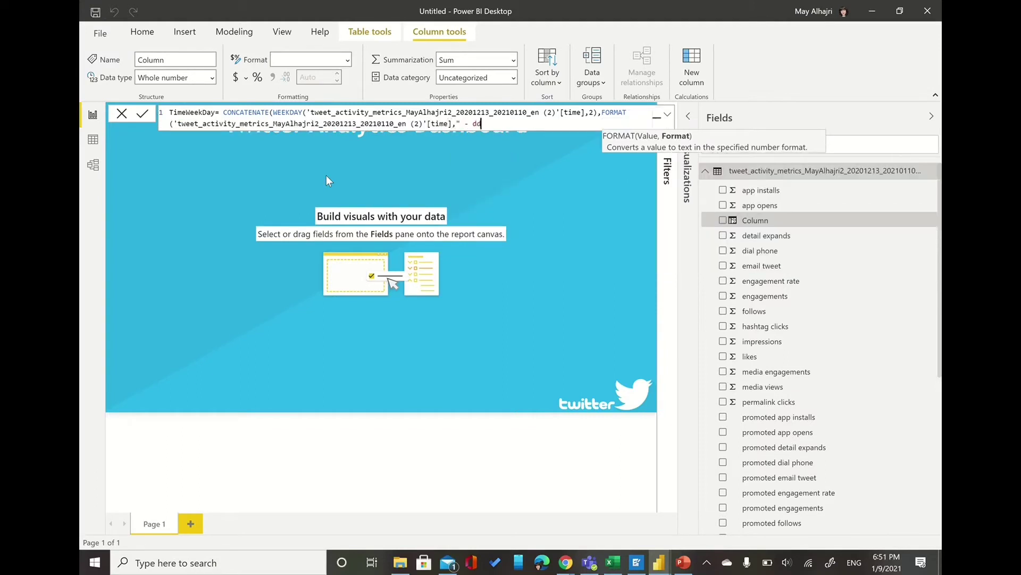
type("))")
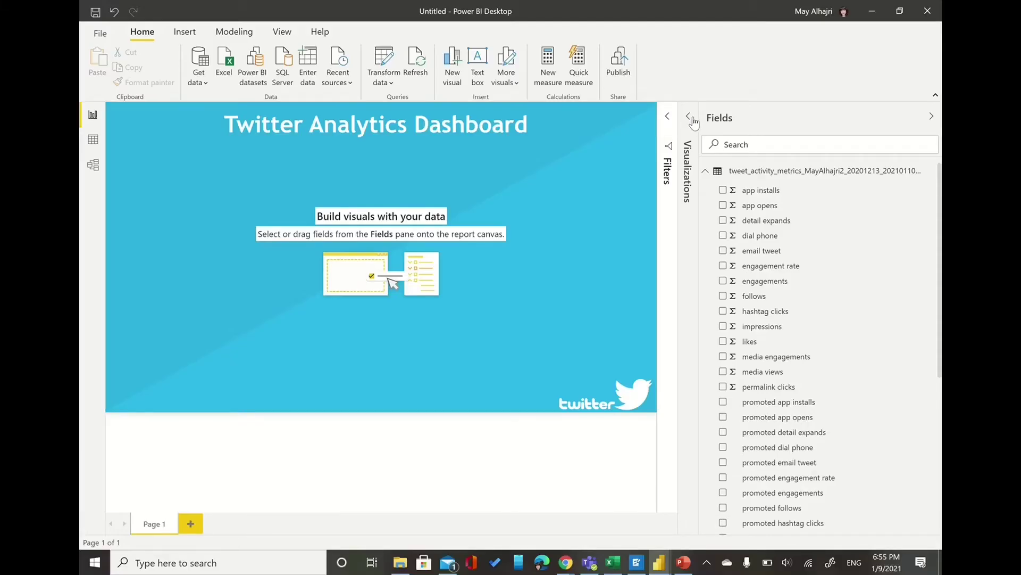
Step: Add a stacked column chart and move it below the dashboard title
left_click(690, 118)
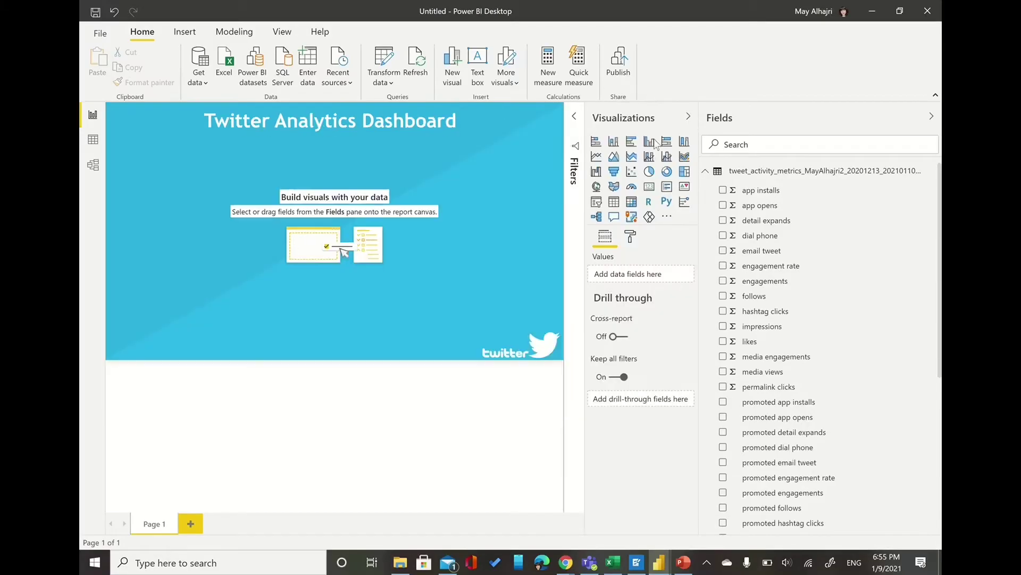
left_click(614, 143)
left_click_drag(180, 155, 508, 198)
left_click(697, 124)
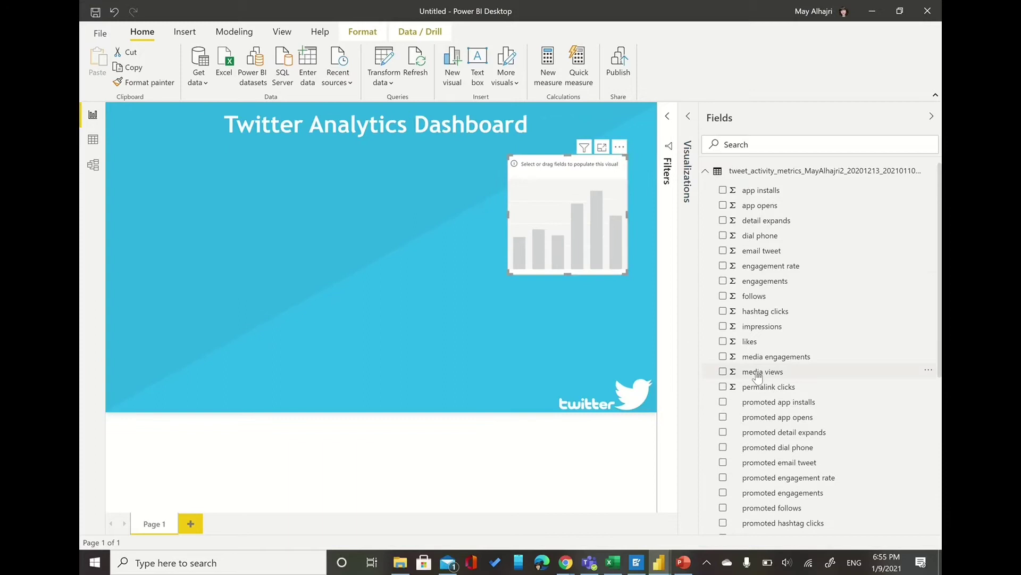
scroll(752, 380, "down", 5)
left_click(684, 121)
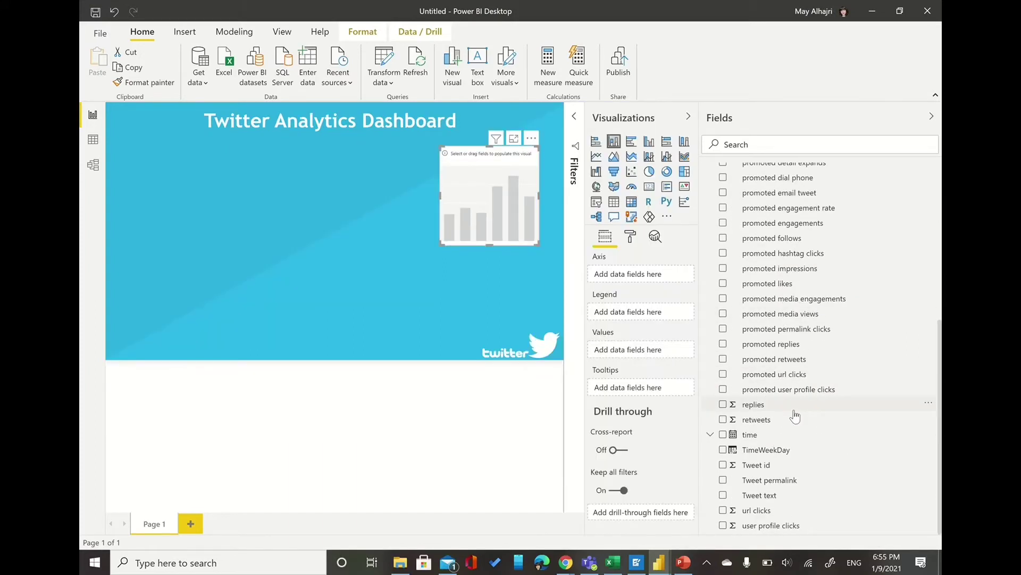
Step: Put TimeWeekDay on the legend and axis, impressions as values, and enlarge the chart
left_click_drag(774, 451, 671, 328)
left_click(779, 452)
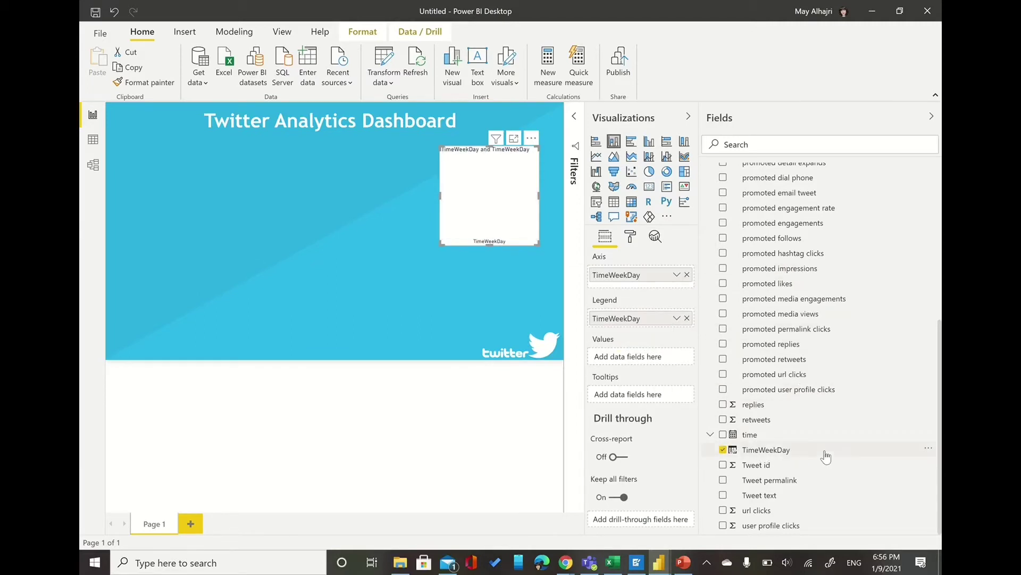
scroll(825, 453, "up", 5)
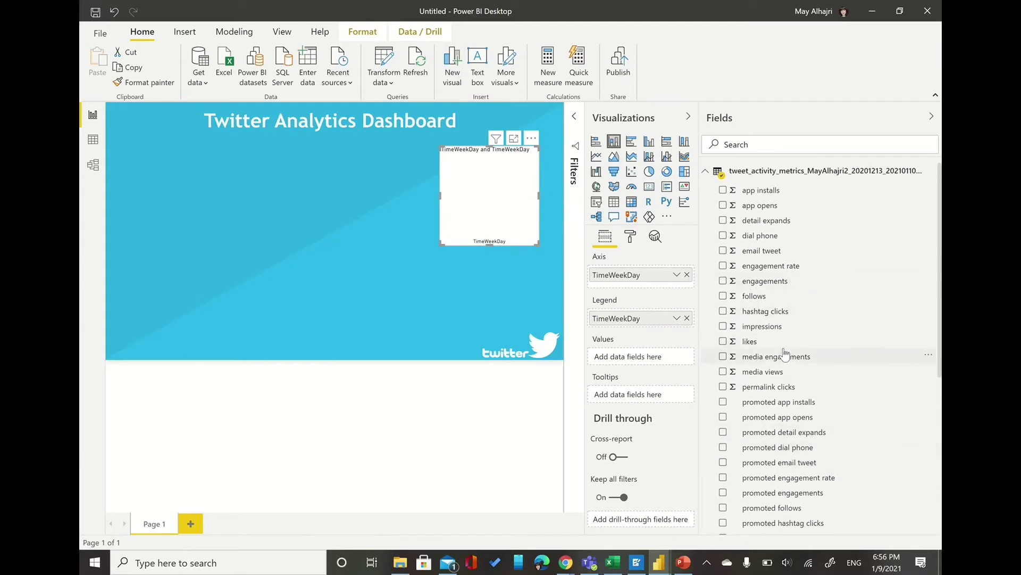
left_click_drag(780, 326, 671, 358)
left_click(362, 250)
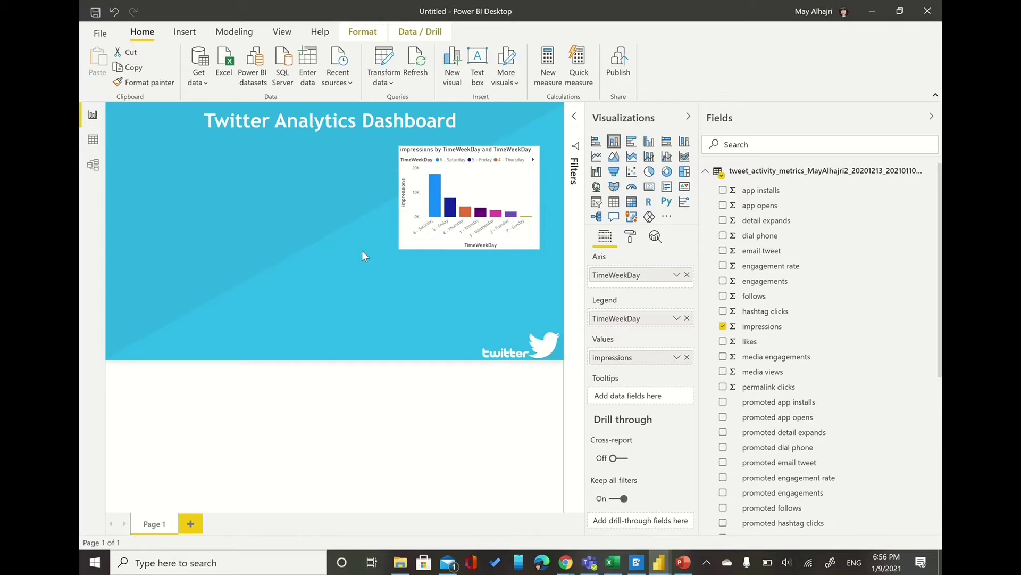
left_click_drag(399, 249, 316, 267)
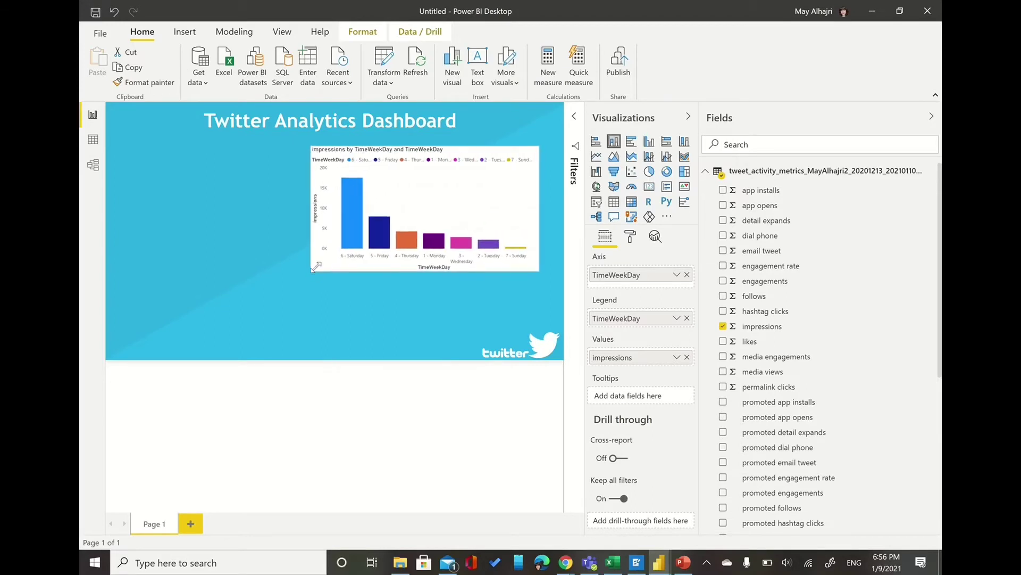
Step: Title the chart 'impressions by Weekday' and turn off its visual header
left_click(630, 236)
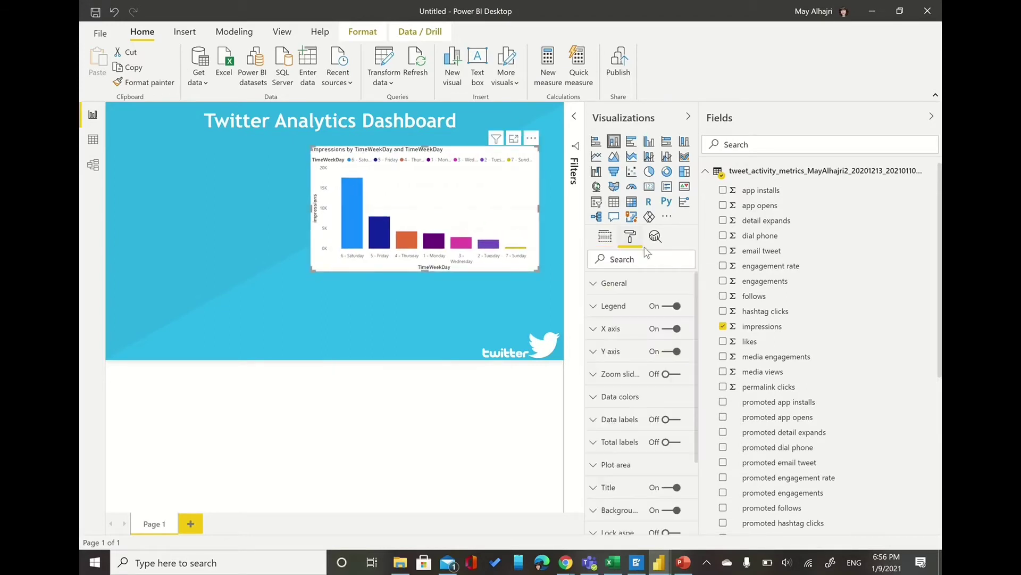
left_click(616, 490)
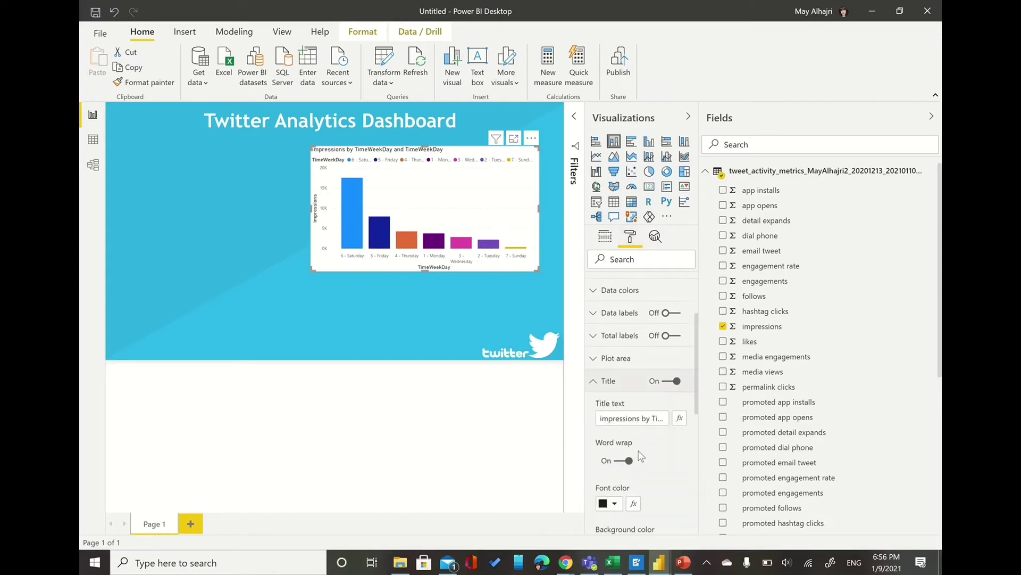
left_click_drag(654, 421, 732, 425)
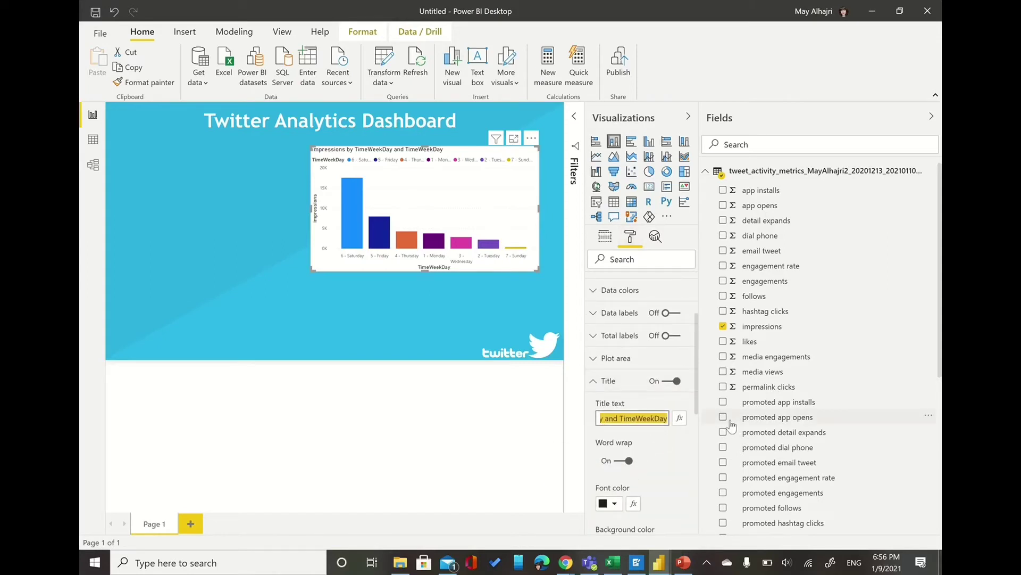
type("impressions by Week")
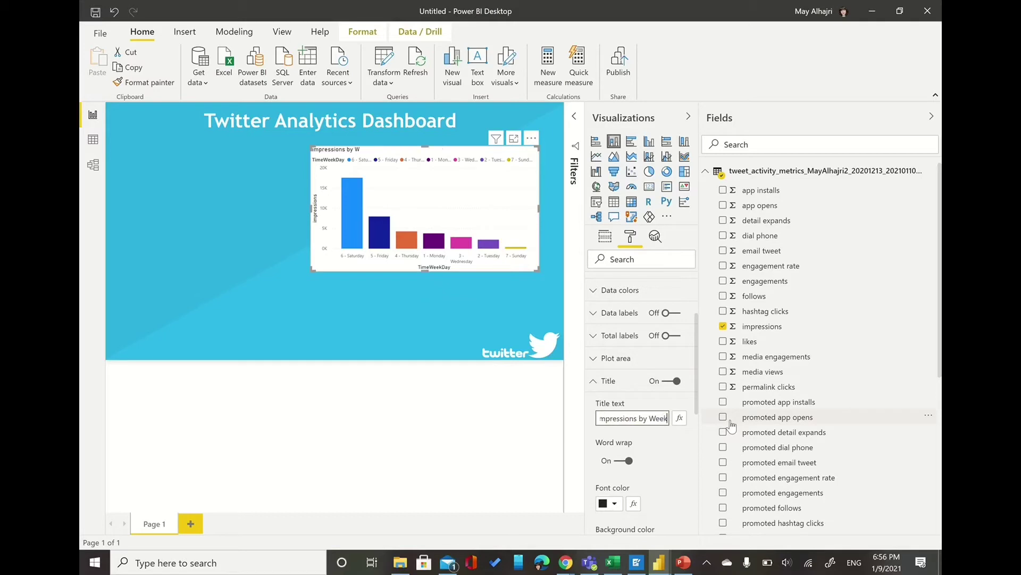
type("day")
left_click(622, 382)
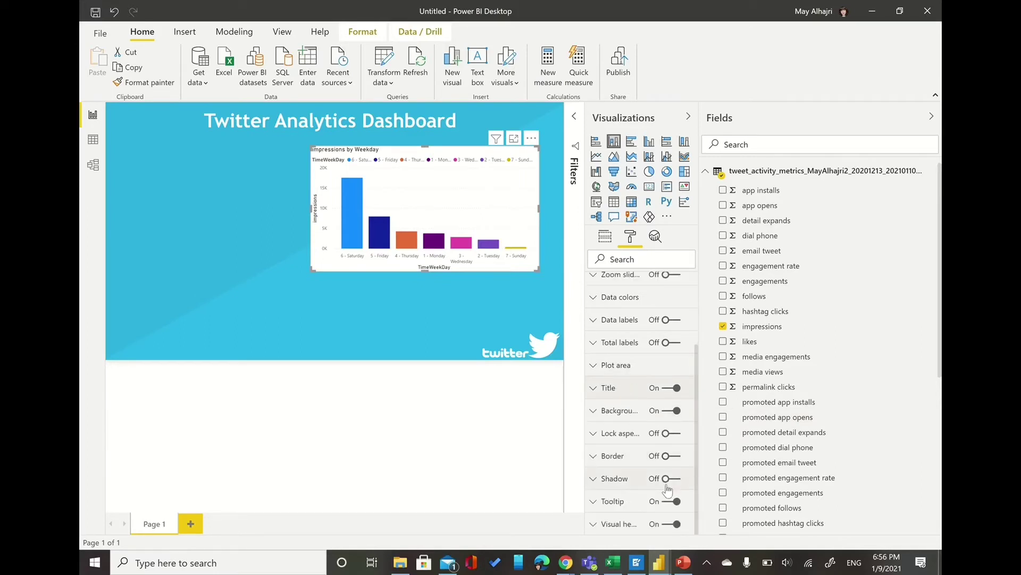
left_click(674, 525)
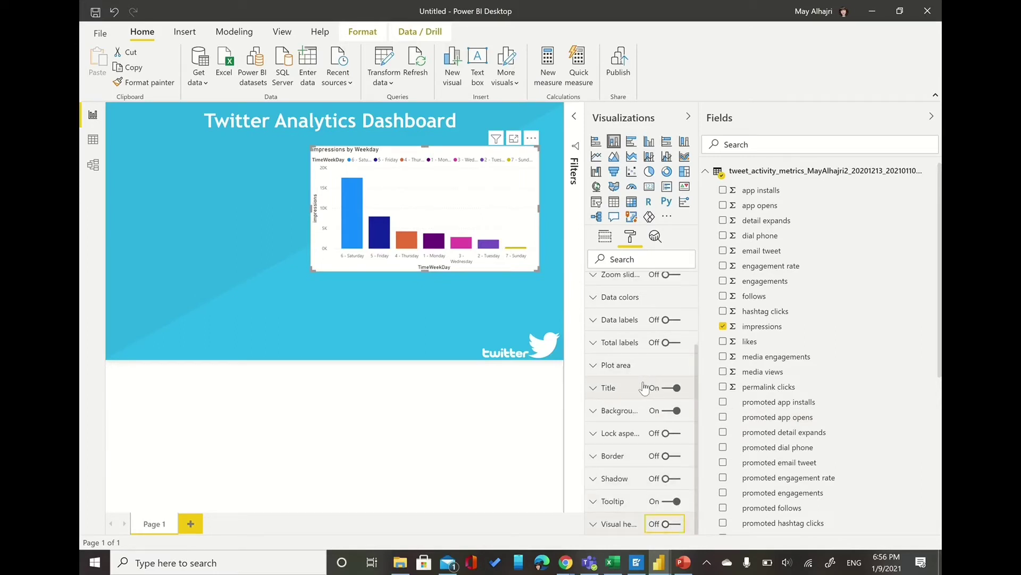
Step: Set the chart background transparency to 8%
left_click(673, 413)
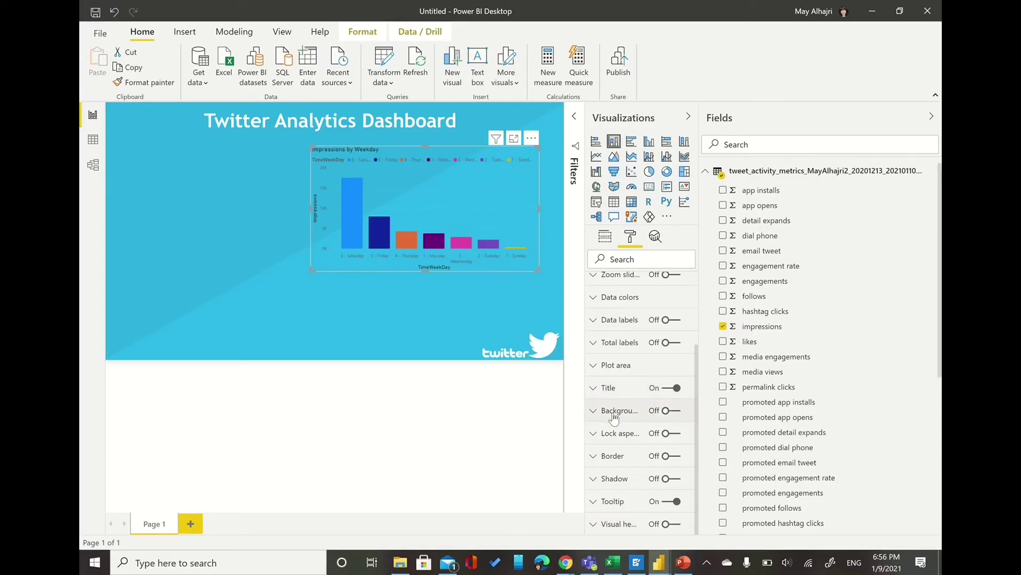
left_click(609, 413)
left_click(671, 410)
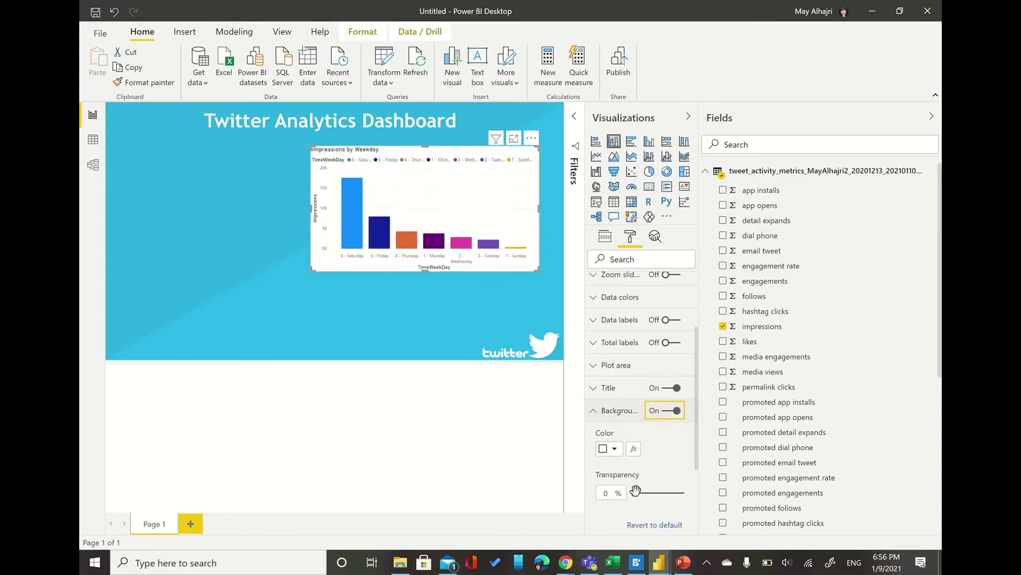
left_click_drag(635, 492, 638, 493)
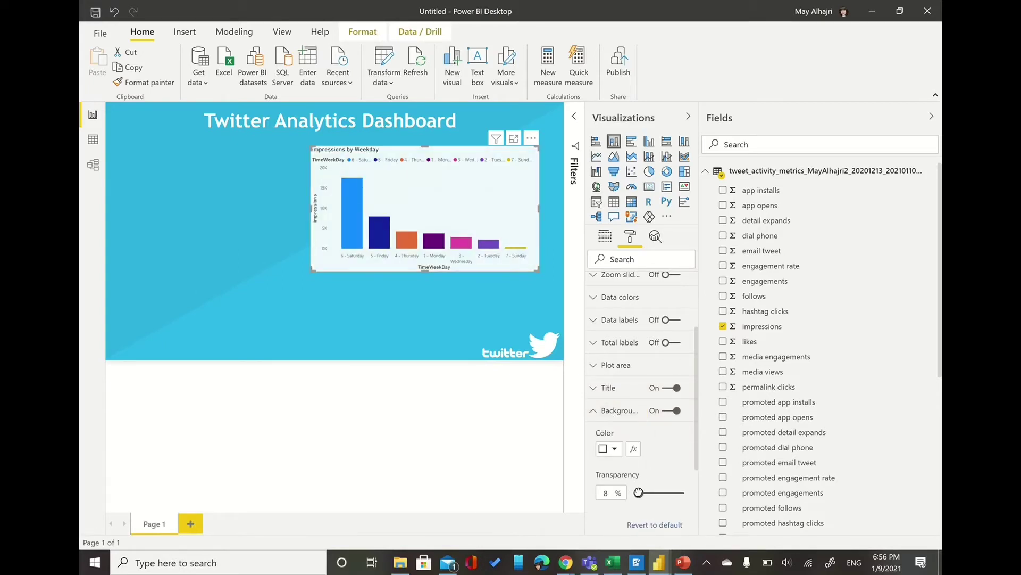
left_click(620, 411)
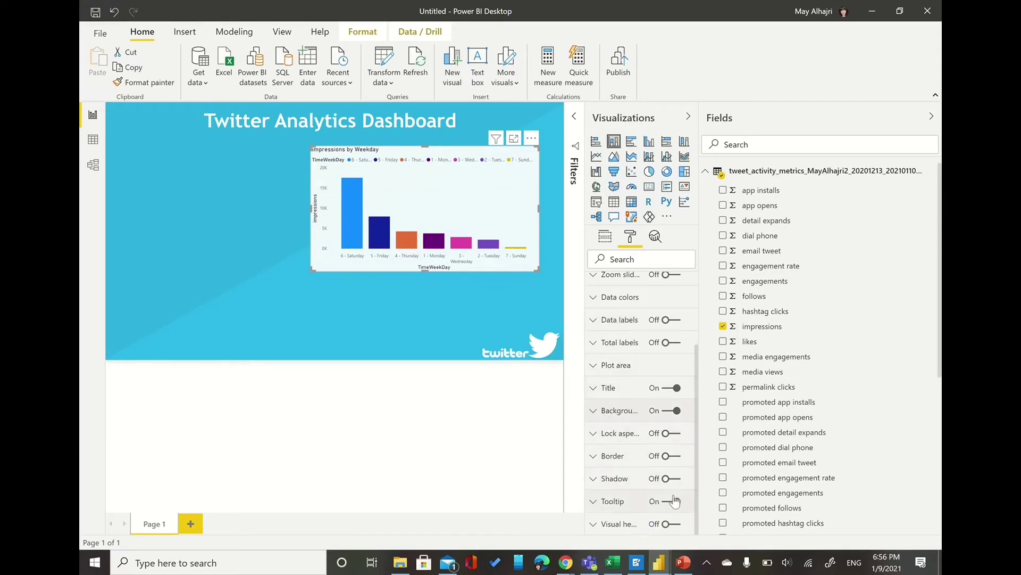
Step: Turn on the chart border with a 30 px corner radius
scroll(665, 479, "up", 2)
scroll(666, 469, "down", 2)
left_click(644, 460)
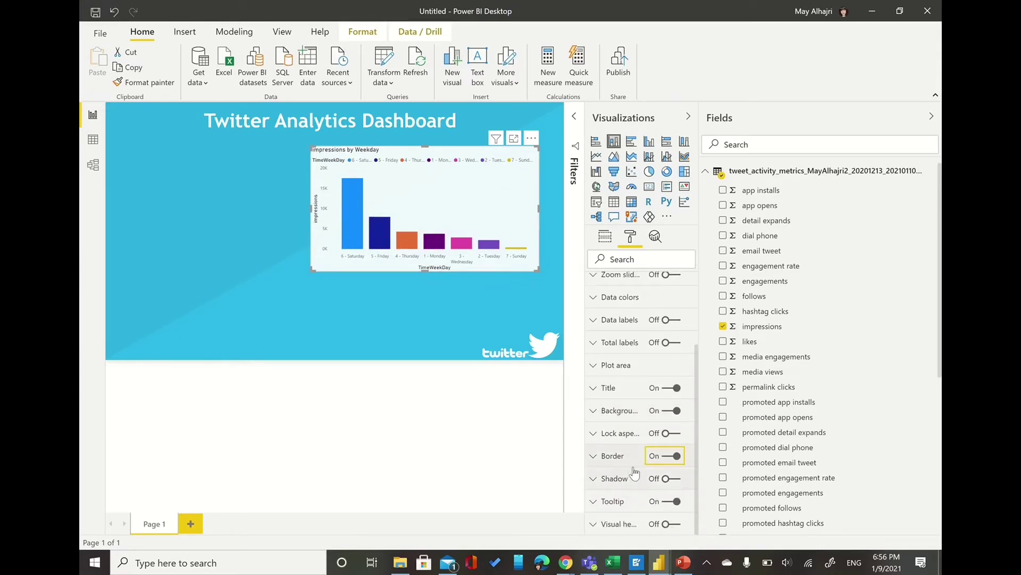
left_click(612, 459)
scroll(636, 481, "down", 2)
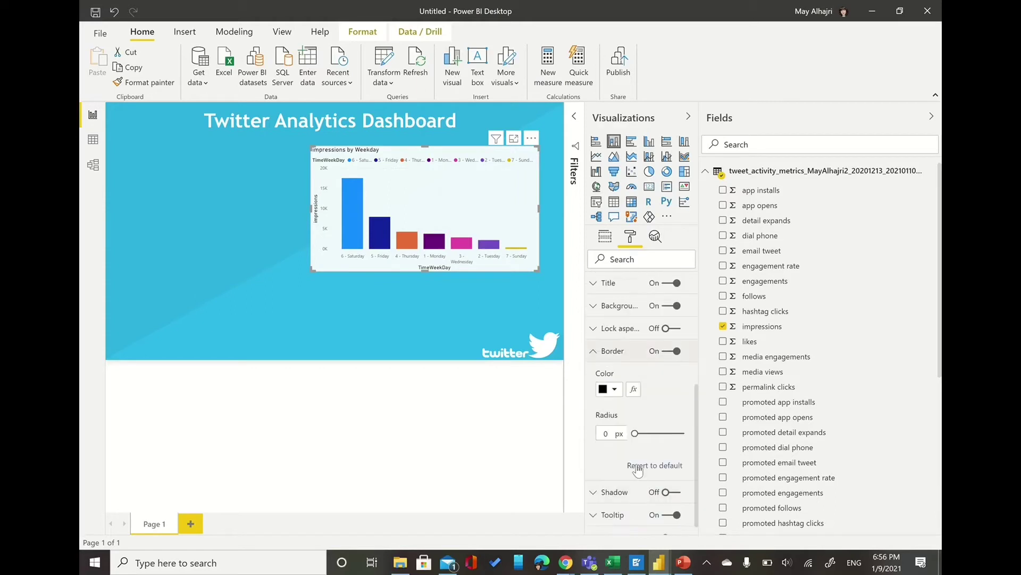
left_click_drag(637, 431, 685, 433)
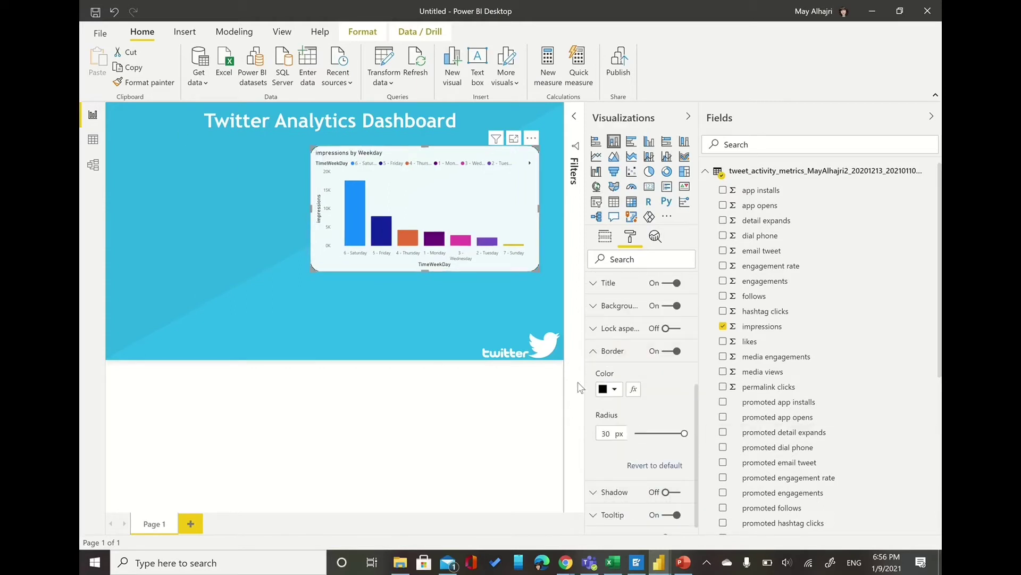
left_click(605, 392)
Step: Move the Impressions by Weekday chart to the page's left and enlarge it to show the full legend
left_click(484, 347)
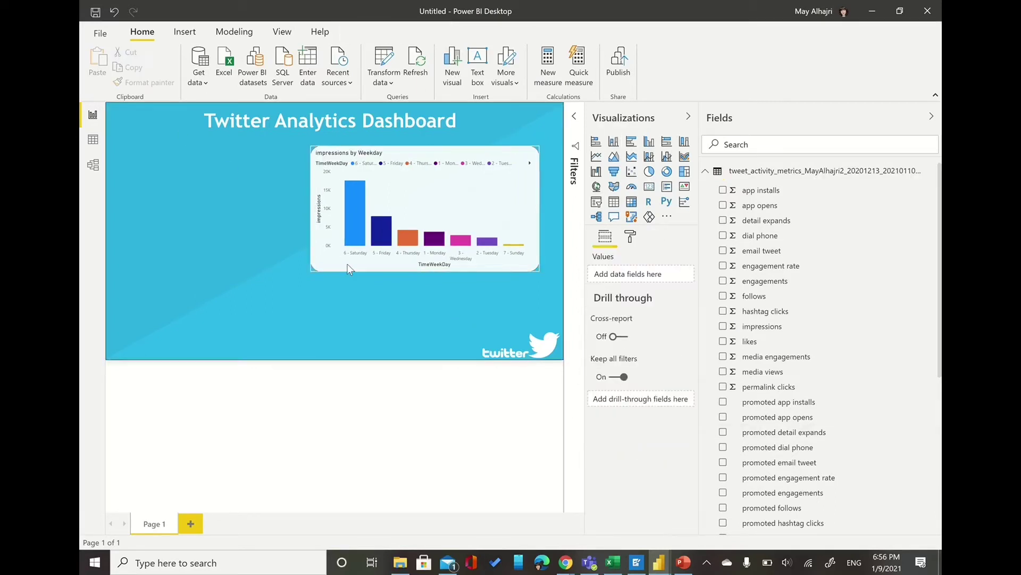
left_click(314, 269)
left_click_drag(314, 269, 337, 267)
left_click_drag(452, 206, 238, 266)
left_click_drag(334, 210, 375, 150)
left_click(484, 247)
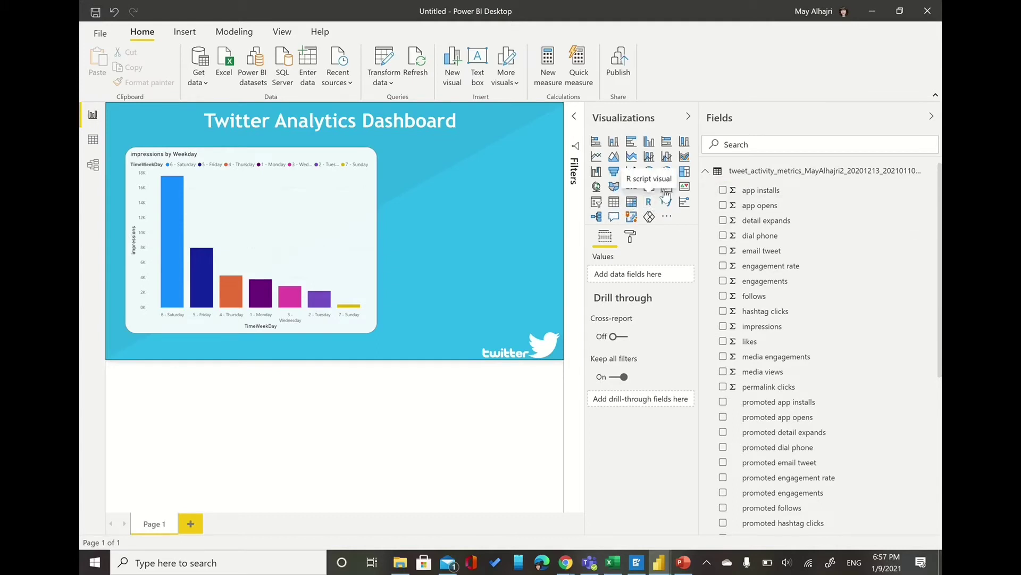
Step: Add a small card visual showing total replies (21)
left_click(648, 192)
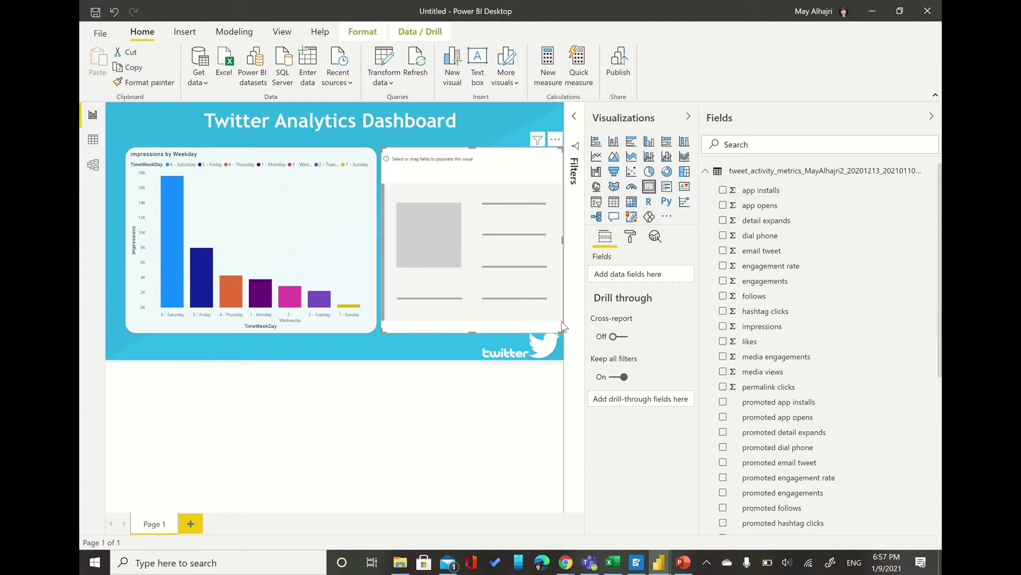
left_click_drag(562, 332, 547, 212)
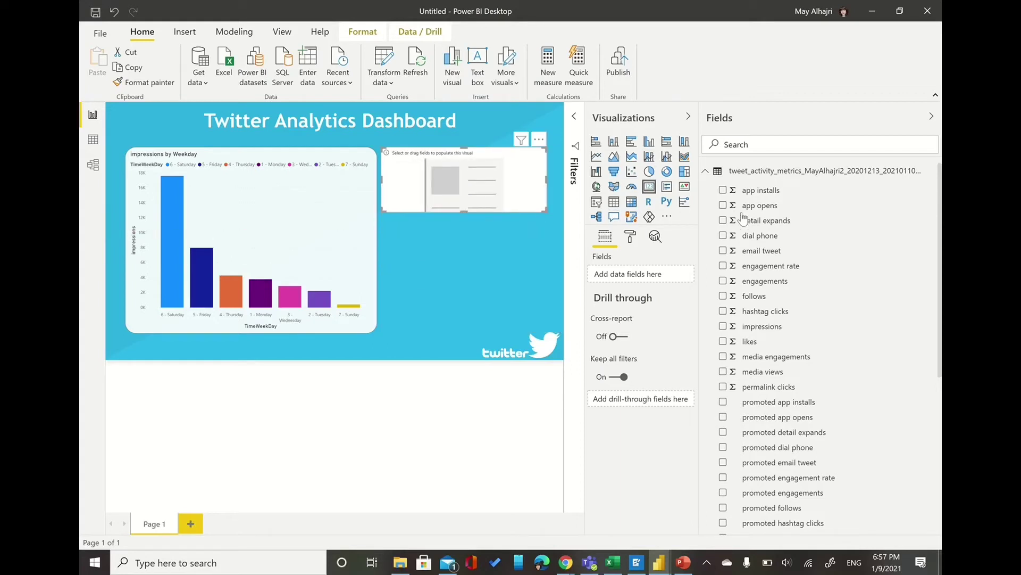
scroll(768, 346, "down", 1)
scroll(768, 348, "down", 3)
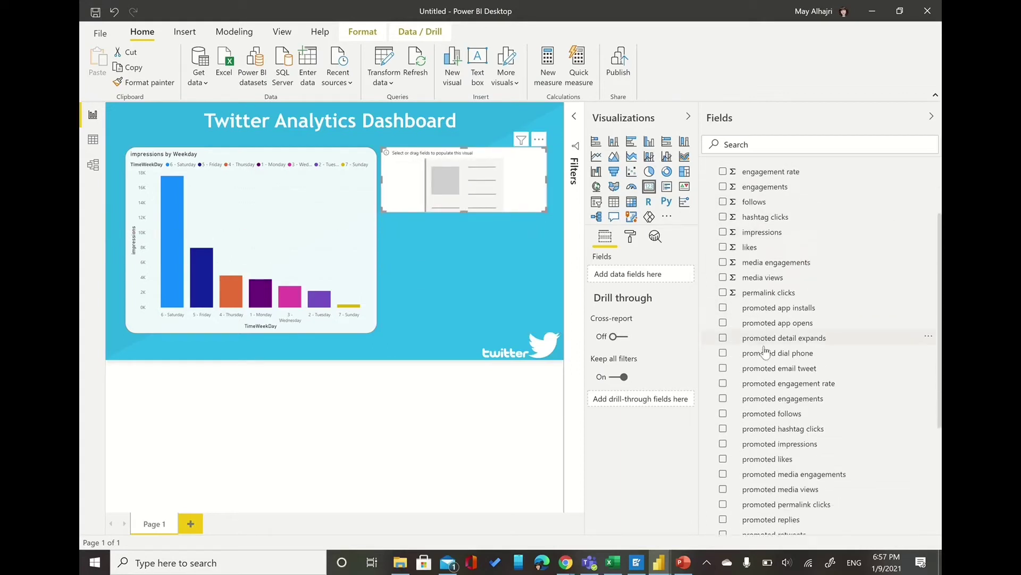
left_click_drag(753, 466, 652, 280)
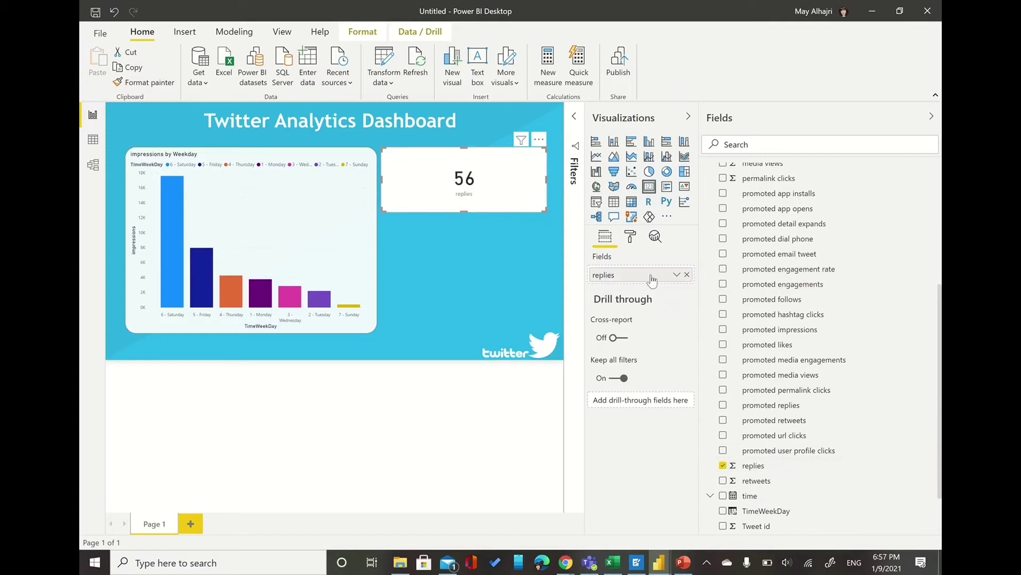
Step: Copy the chart's border and background style onto the replies card with Format painter
left_click(630, 243)
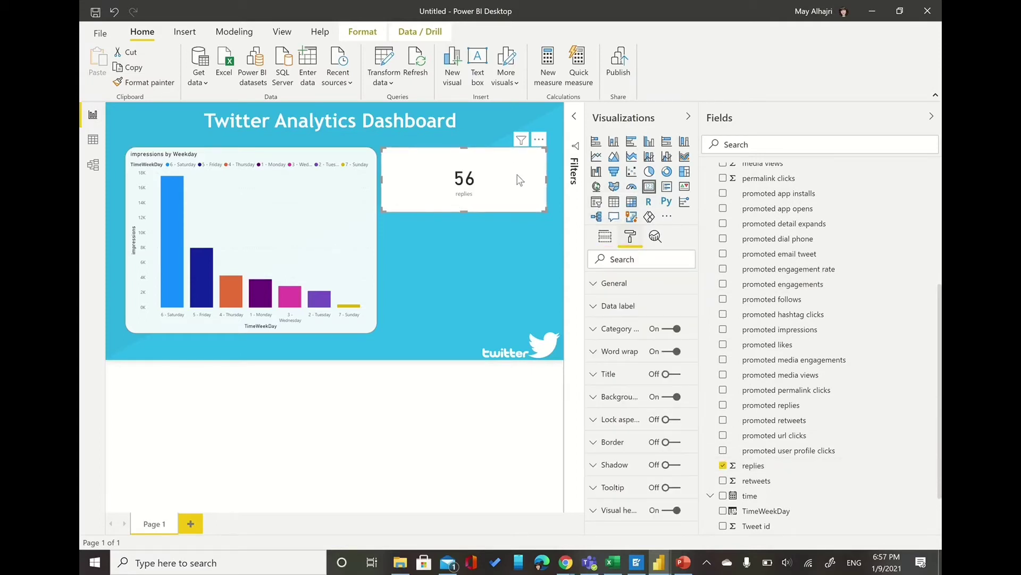
left_click(140, 82)
left_click(442, 187)
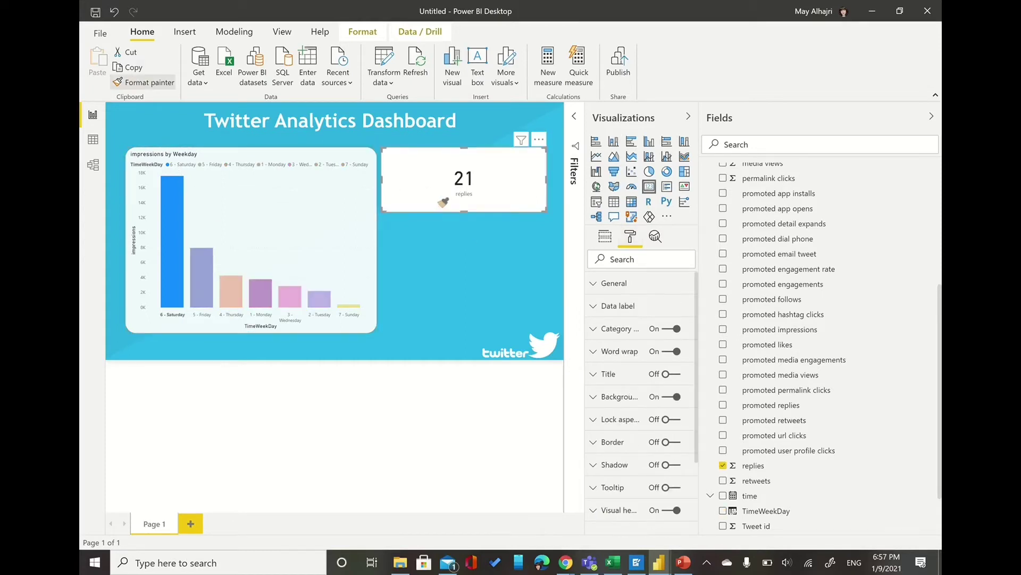
Step: Shrink the replies card and lower its category label text size to 11 pt
left_click_drag(533, 206, 460, 187)
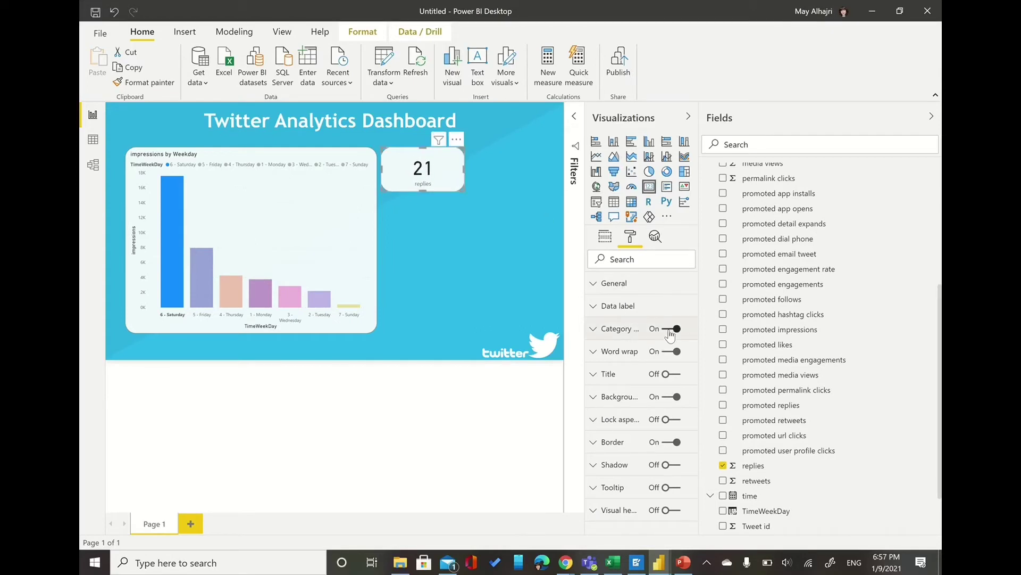
left_click(610, 334)
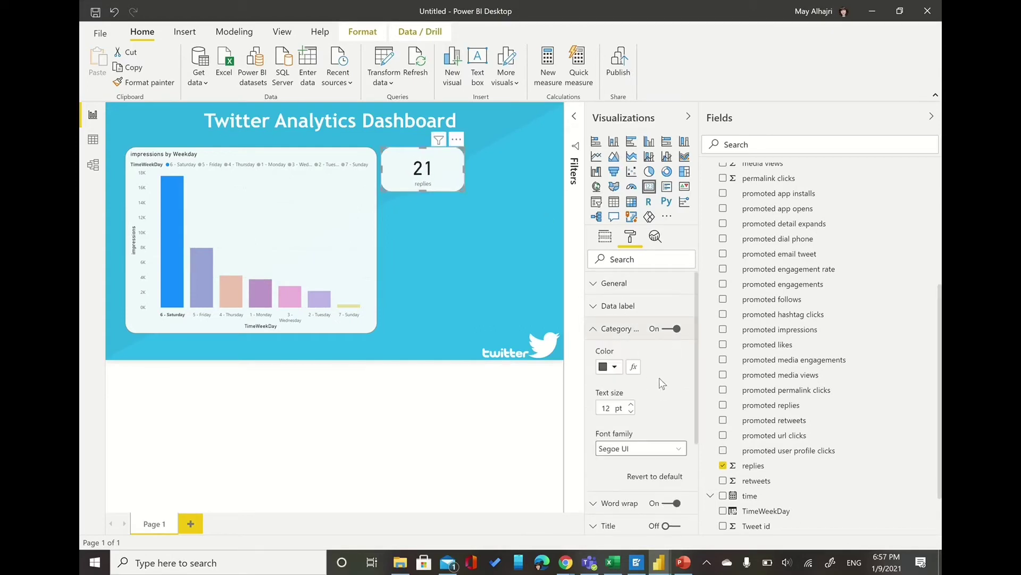
left_click(631, 412)
left_click(625, 335)
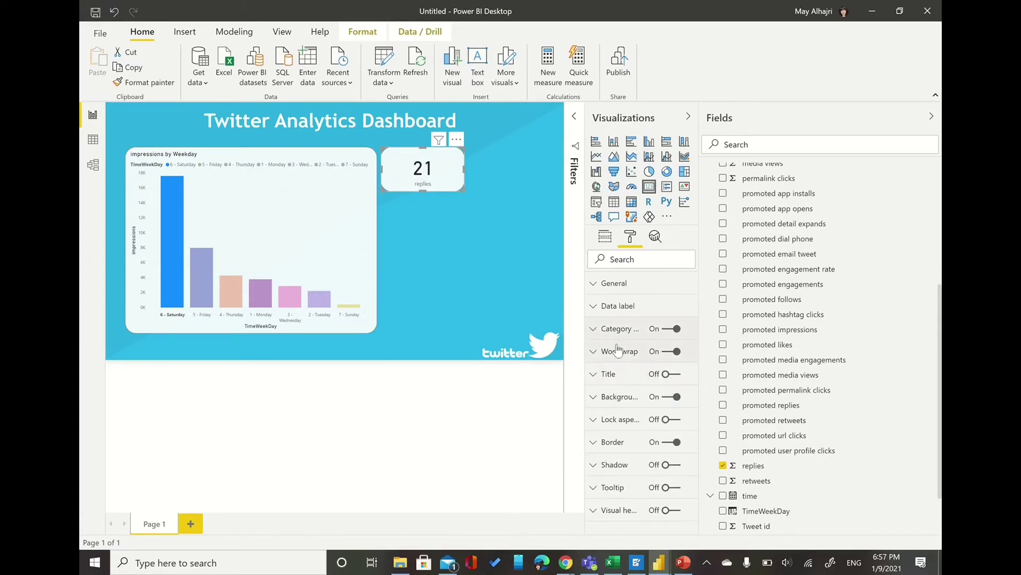
Step: Move the replies card right to sit at the banner's right edge
left_click(612, 376)
left_click(613, 379)
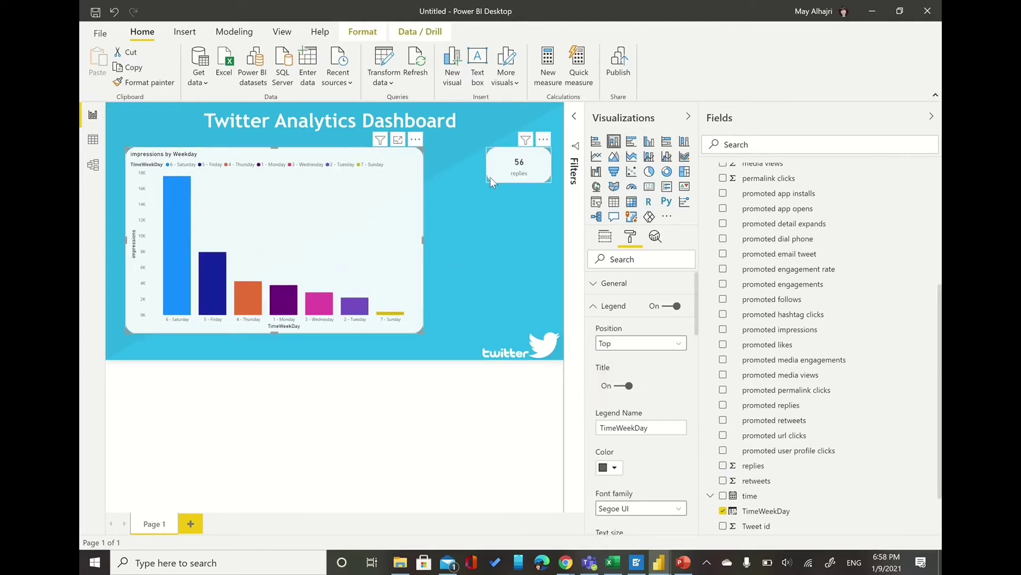
left_click(490, 177)
left_click_drag(490, 177, 512, 214)
Step: Duplicate the replies card, switch it to retweets, and align it below replies
key("ctrl+c")
key("ctrl+v")
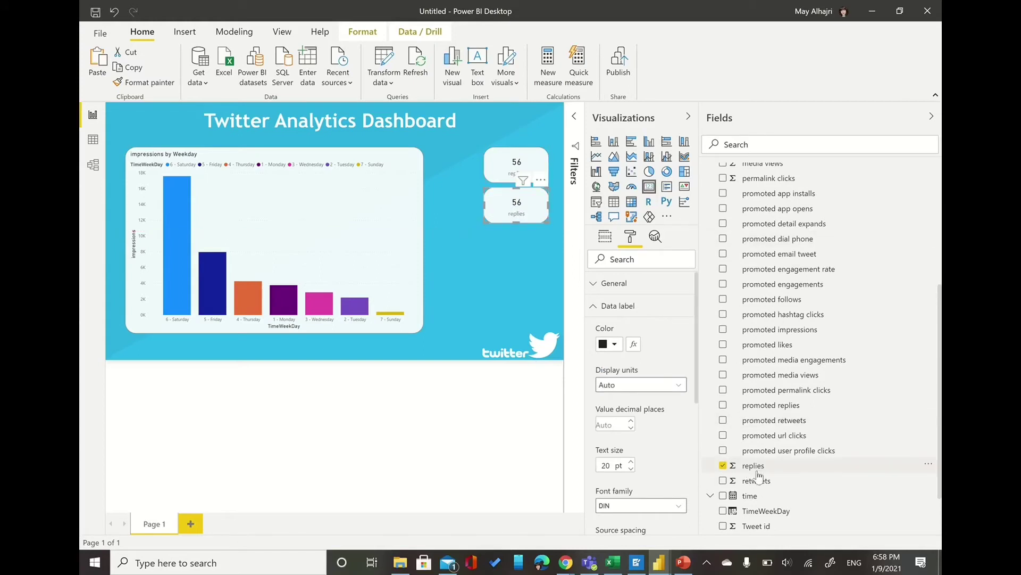
left_click_drag(703, 426, 528, 217)
left_click(607, 238)
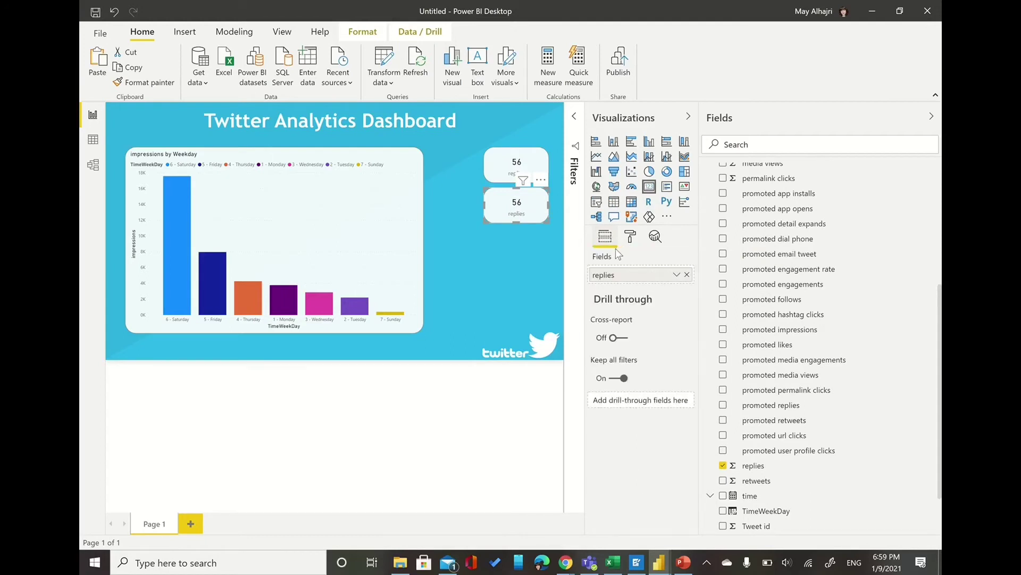
left_click(762, 481)
left_click_drag(534, 210, 535, 214)
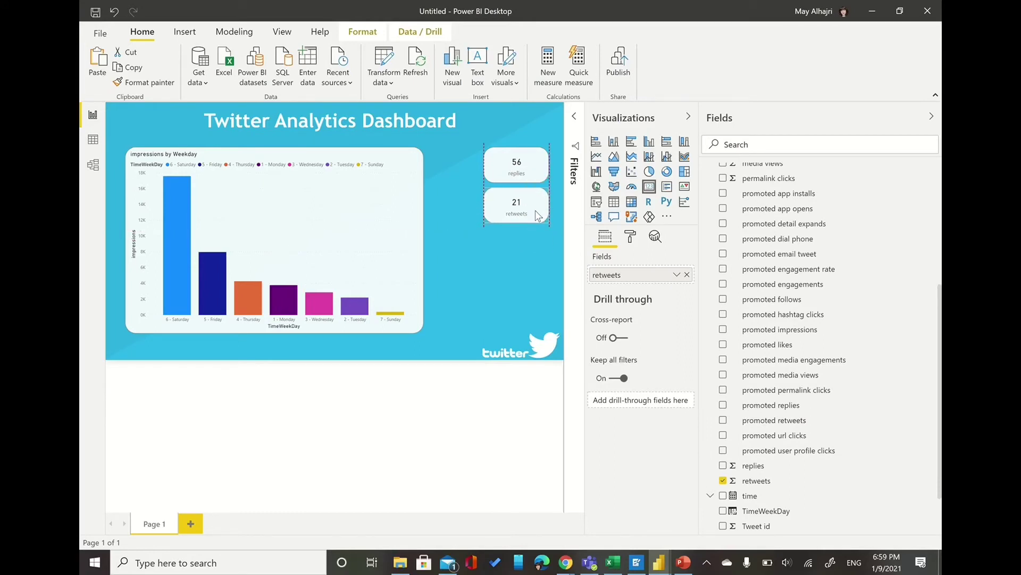
Step: Add a url clicks card below the retweets card in the right column
left_click(522, 236)
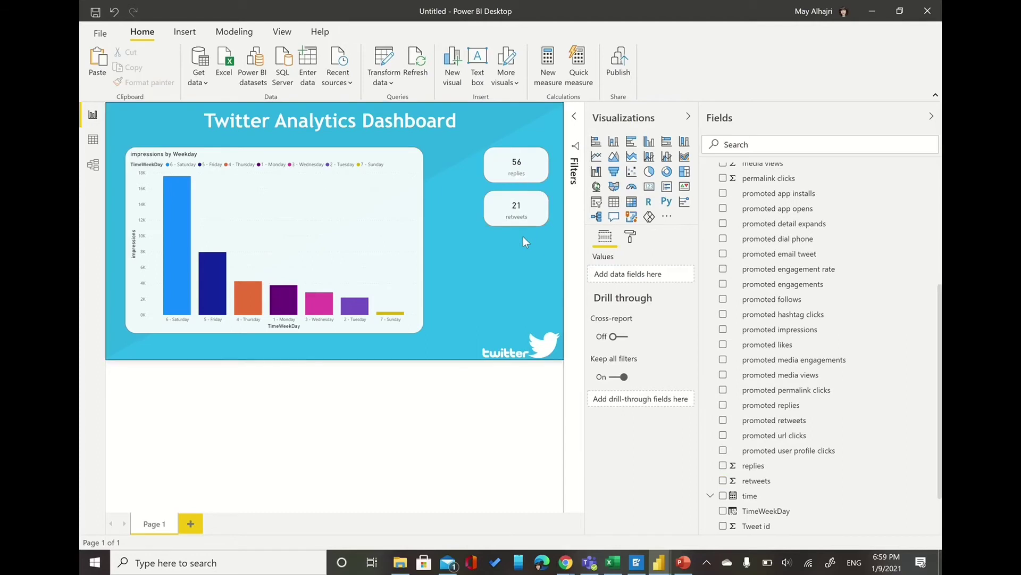
left_click_drag(526, 212, 527, 258)
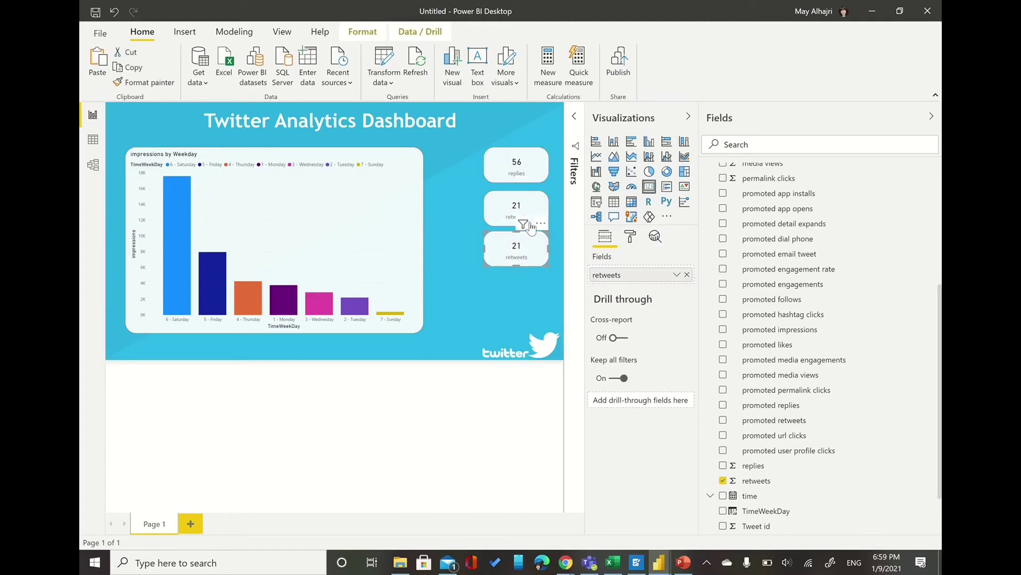
left_click_drag(534, 206, 535, 204)
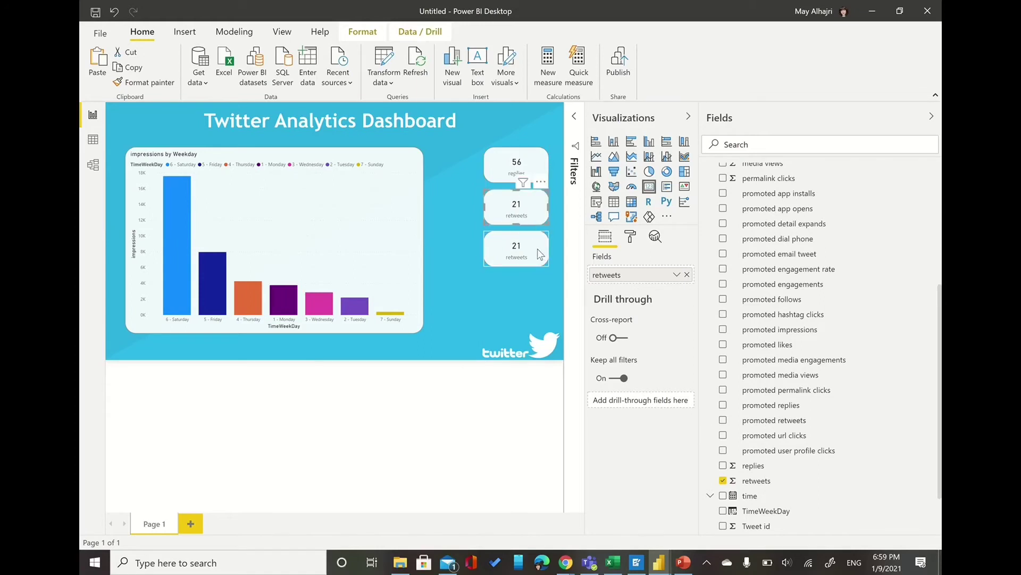
left_click(541, 258)
scroll(734, 414, "down", 1)
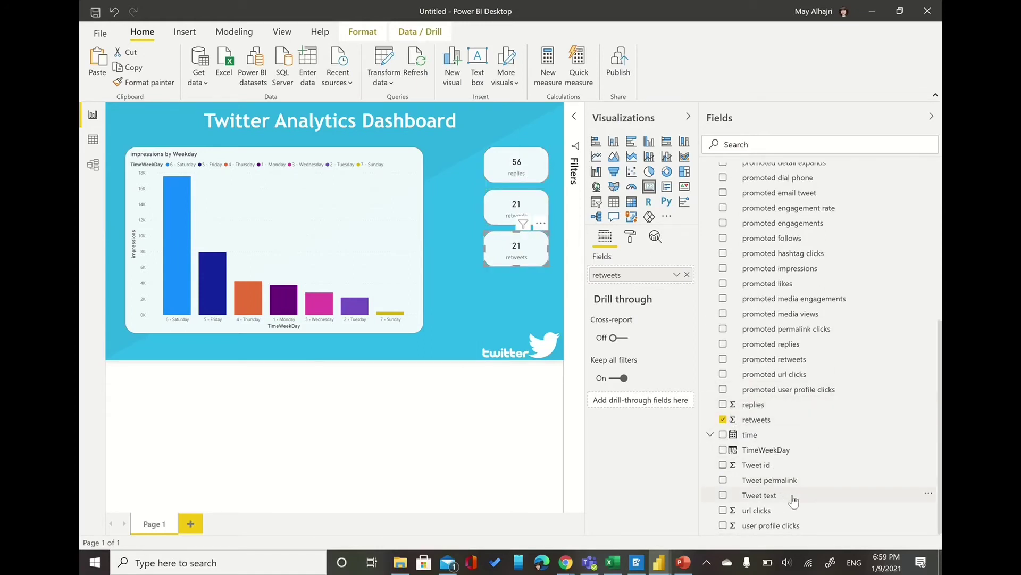
left_click_drag(780, 512, 654, 280)
left_click(513, 282)
left_click(543, 250)
Step: Copy the url clicks card below it and make it show user profile clicks
key("ctrl+c")
key("ctrl+v")
left_click_drag(540, 256, 535, 299)
left_click_drag(766, 525, 658, 274)
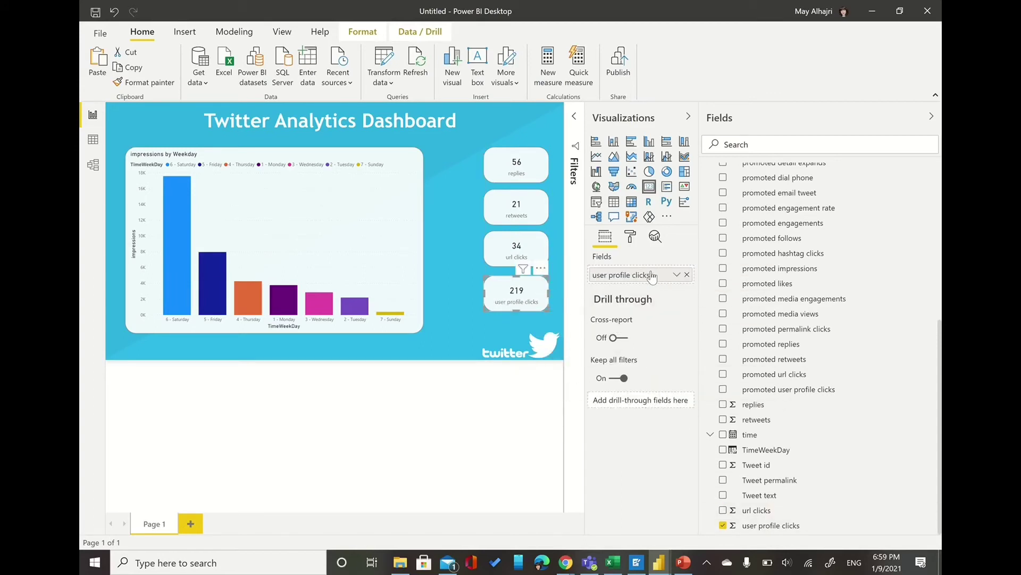
scroll(769, 330, "up", 2)
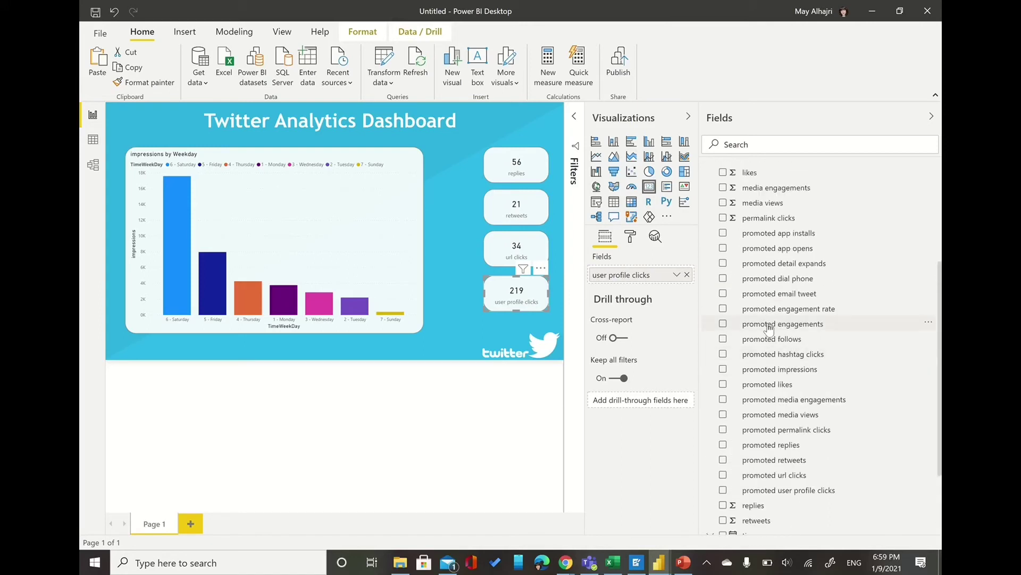
scroll(769, 329, "up", 3)
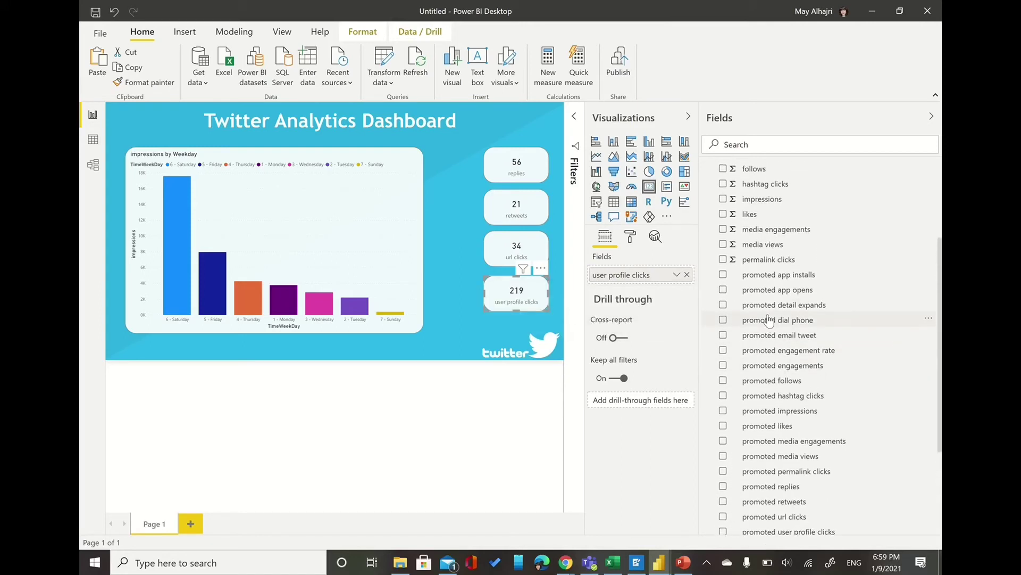
Step: Narrow the weekday chart and place a likes card left of the replies card
left_click(458, 193)
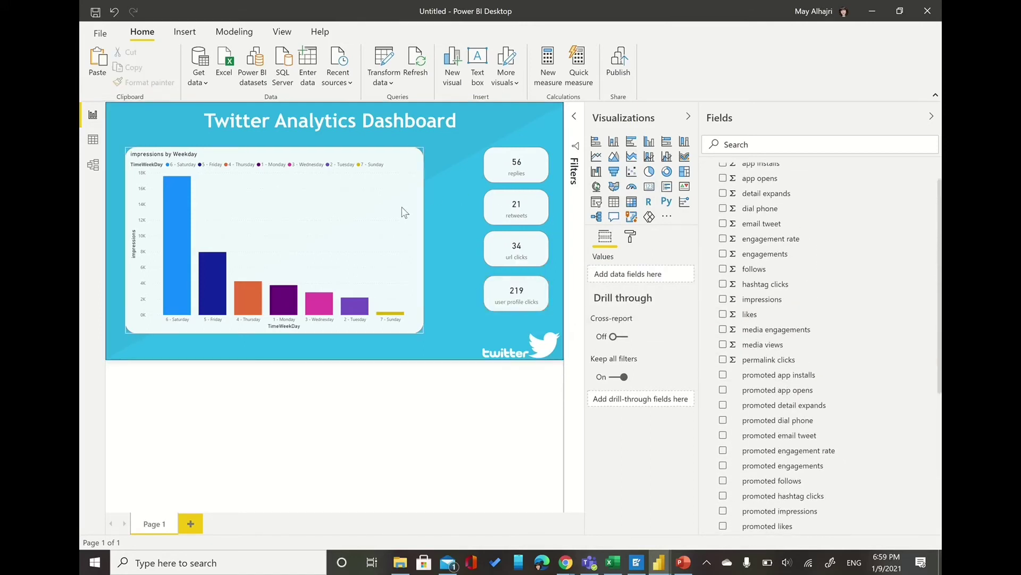
left_click(424, 241)
left_click_drag(424, 239, 397, 236)
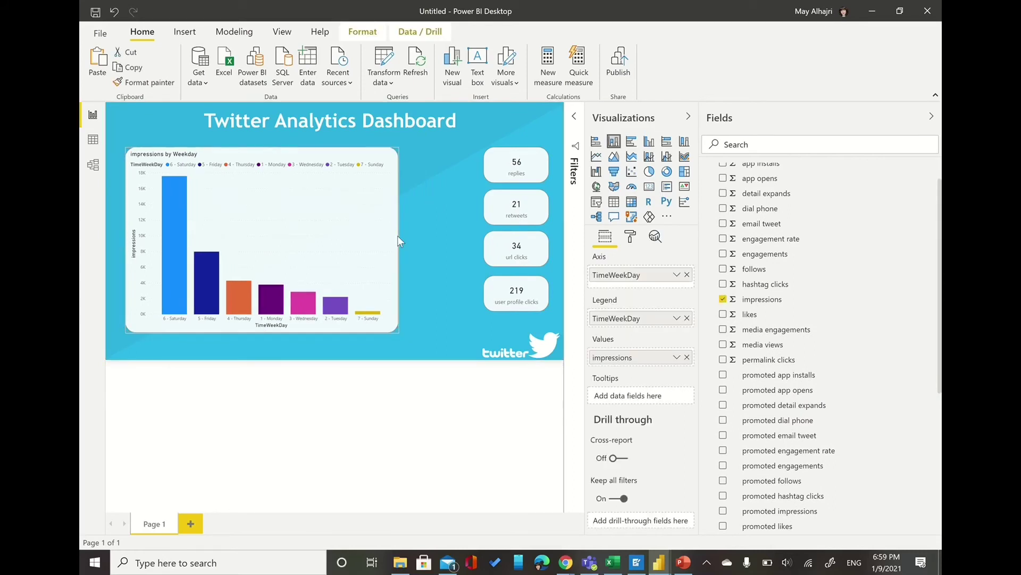
left_click(497, 176)
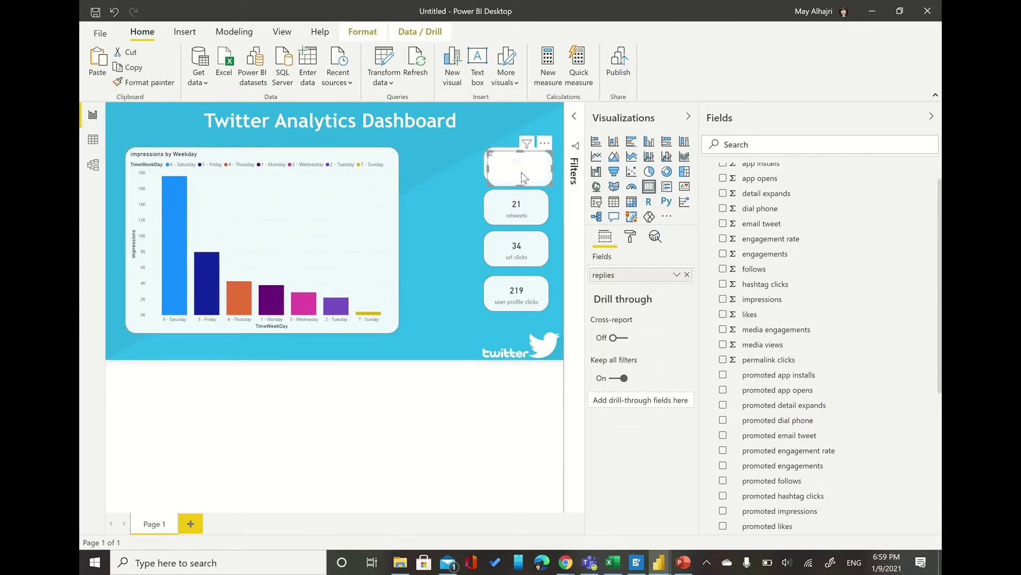
left_click_drag(522, 177, 450, 175)
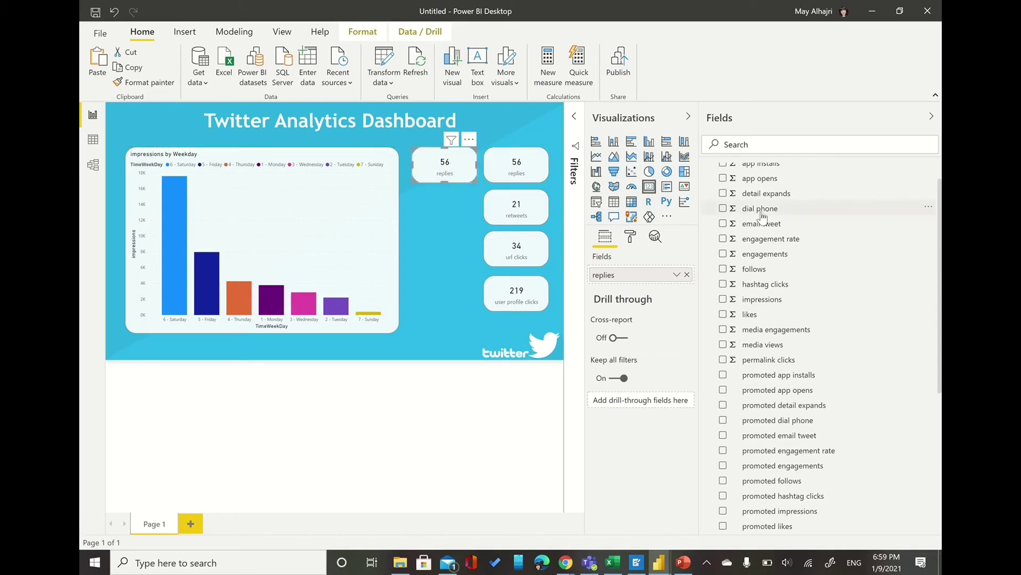
scroll(753, 215, "up", 1)
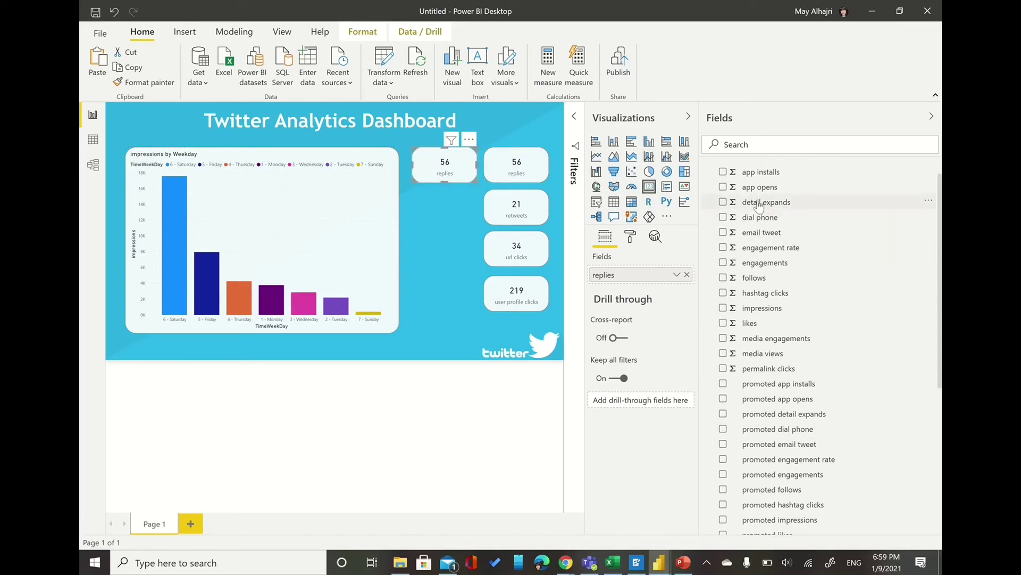
left_click_drag(757, 325, 644, 272)
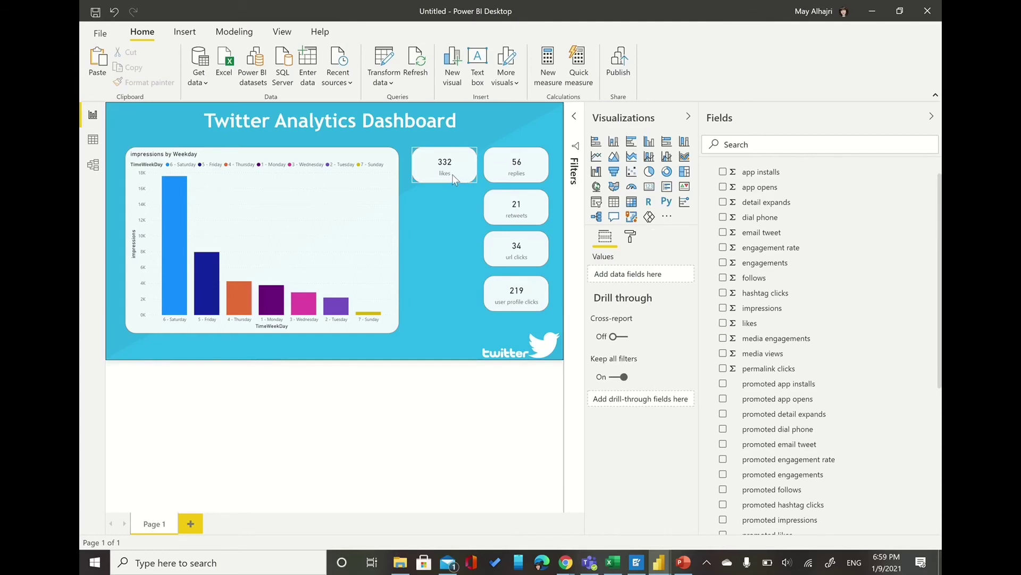
Step: Duplicate the likes card below it and make it show hashtag clicks
key("ctrl+c")
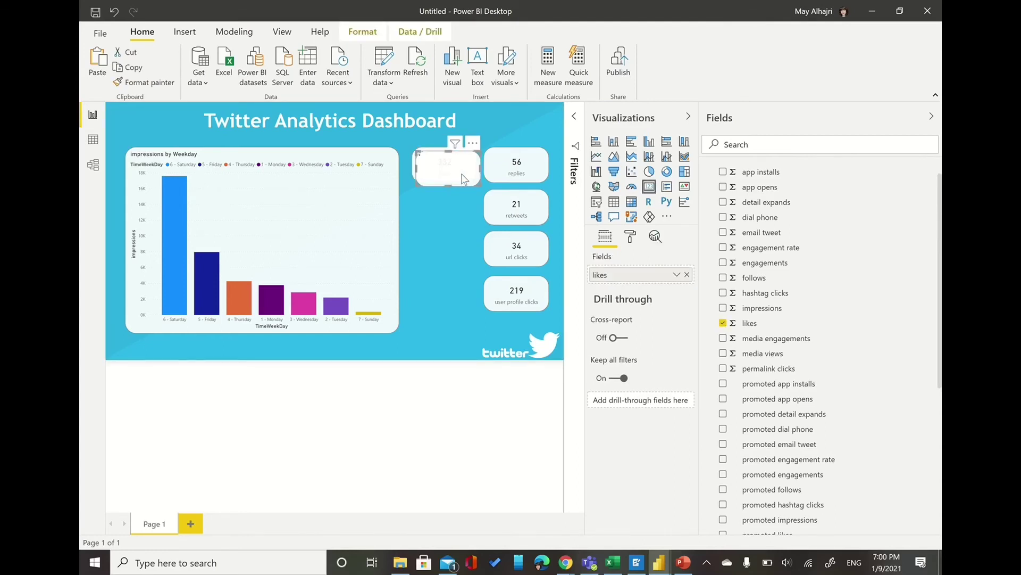
key("ctrl+v")
left_click_drag(454, 174, 461, 218)
left_click_drag(775, 297, 639, 274)
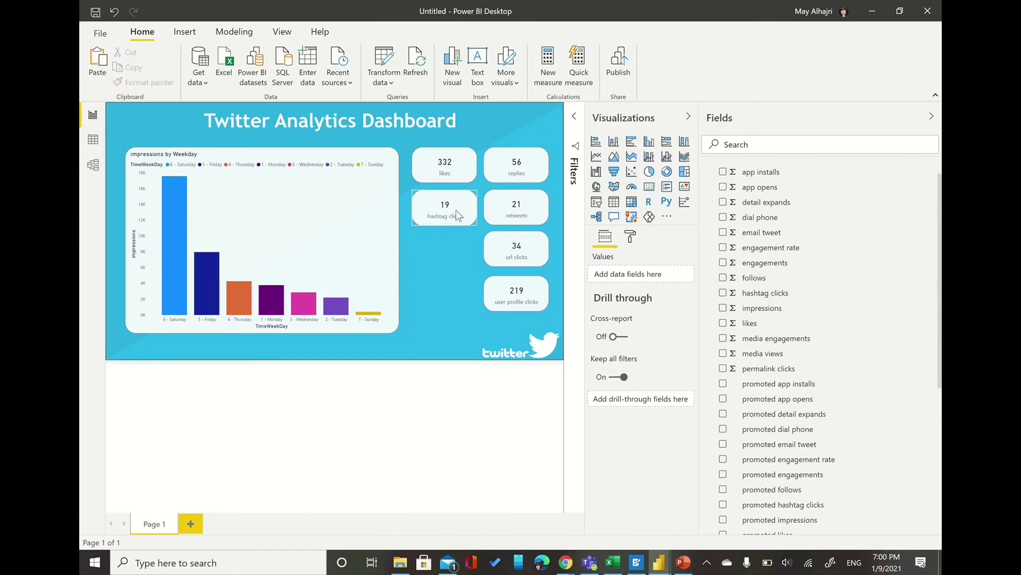
Step: Add follows and media views cards beneath hashtag clicks in the left column
left_click_drag(460, 215, 452, 257)
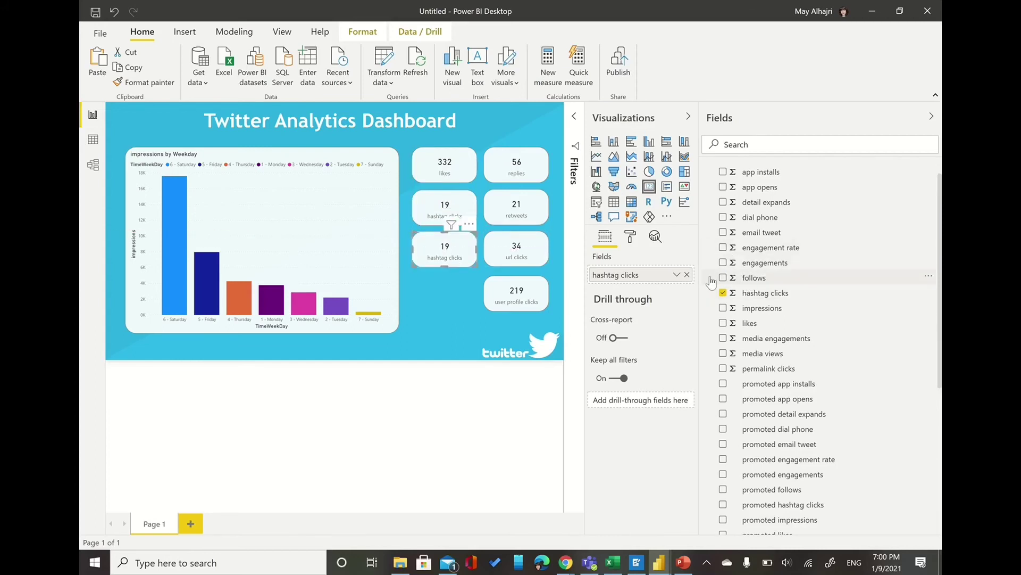
left_click_drag(748, 282, 656, 276)
left_click(435, 270)
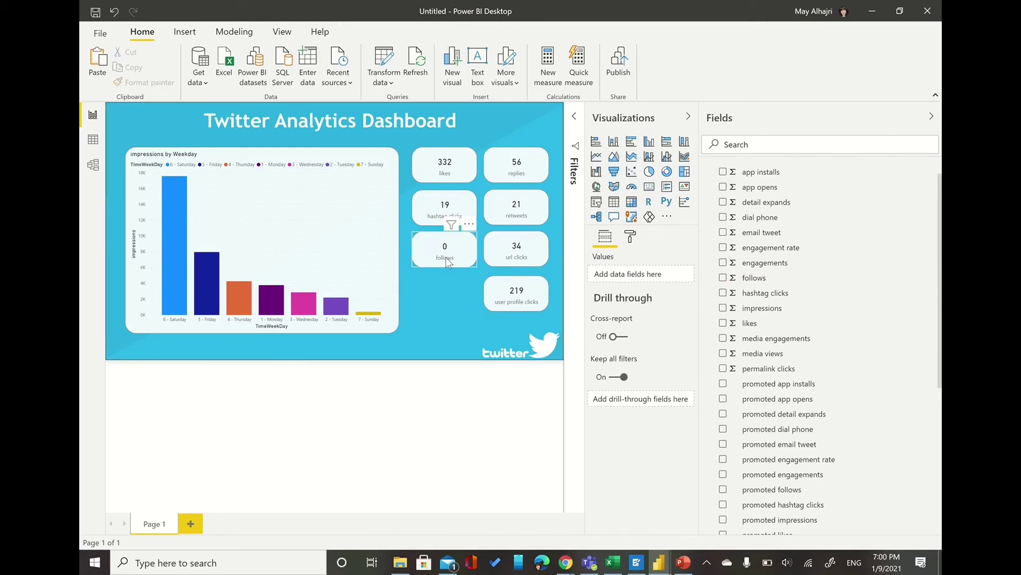
left_click(446, 257)
left_click_drag(446, 257, 455, 301)
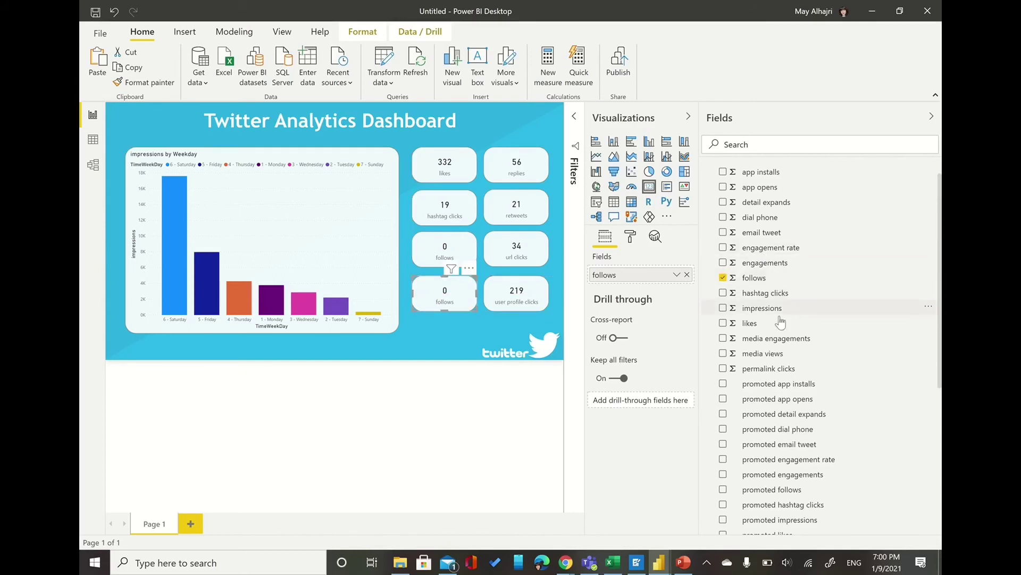
scroll(781, 379, "up", 1)
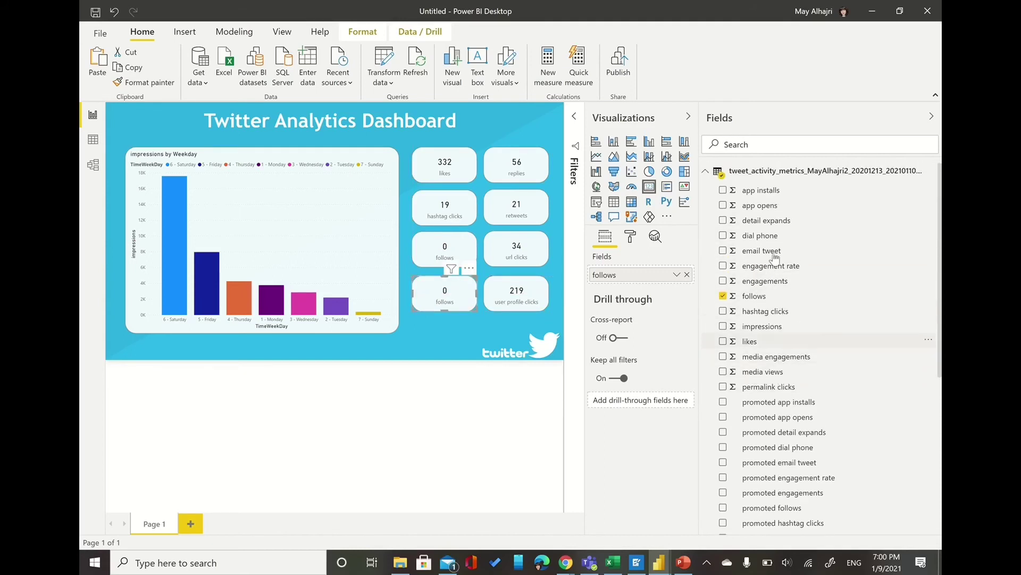
scroll(785, 353, "down", 5)
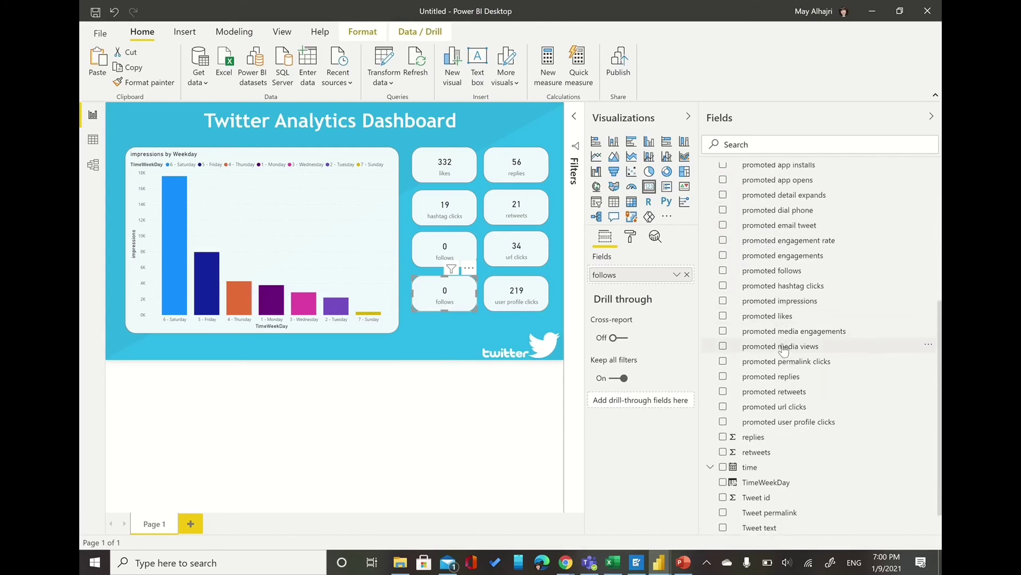
left_click_drag(783, 349, 456, 292)
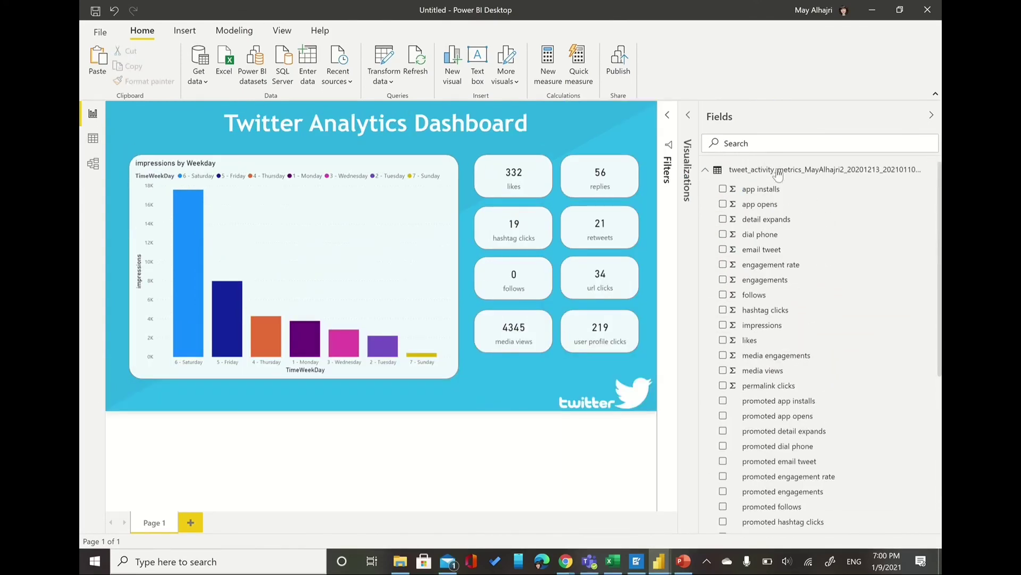
Step: Multi-select all eight KPI cards and nudge them down one step with the Down arrow
left_click(441, 372)
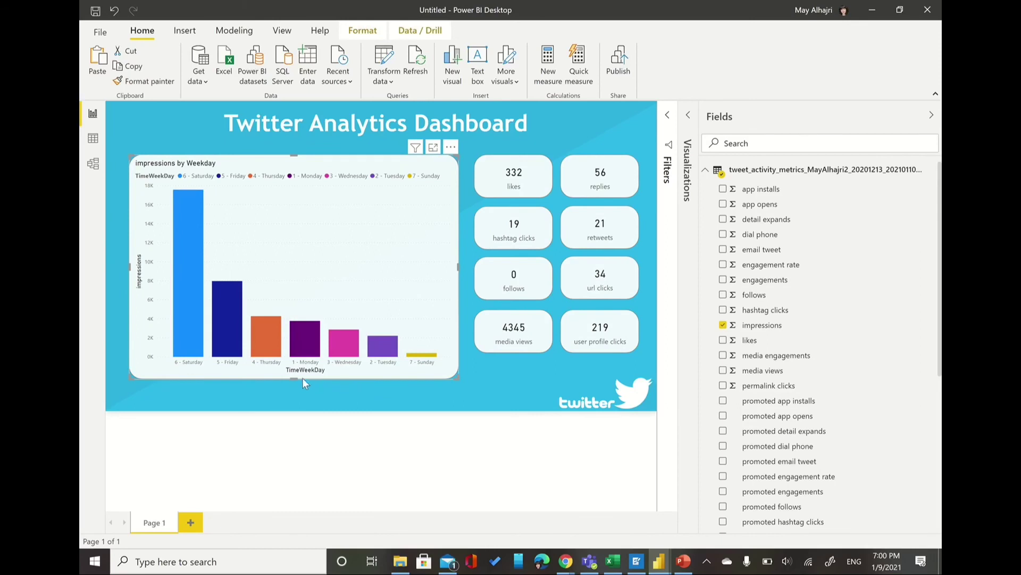
left_click(496, 168)
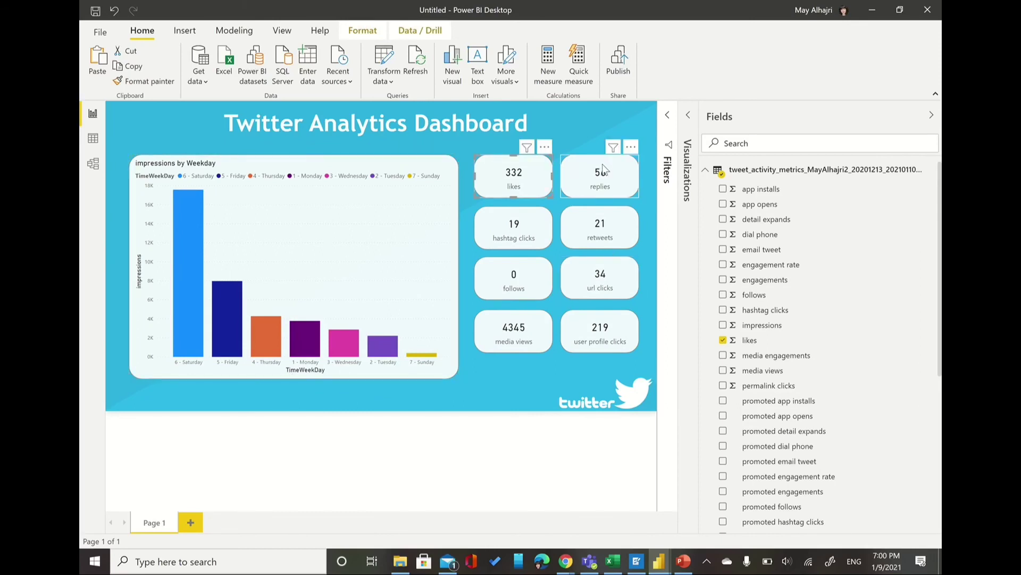
left_click(604, 169, "ctrl")
left_click(613, 218, "ctrl")
left_click(505, 232, "ctrl")
left_click(522, 292, "ctrl")
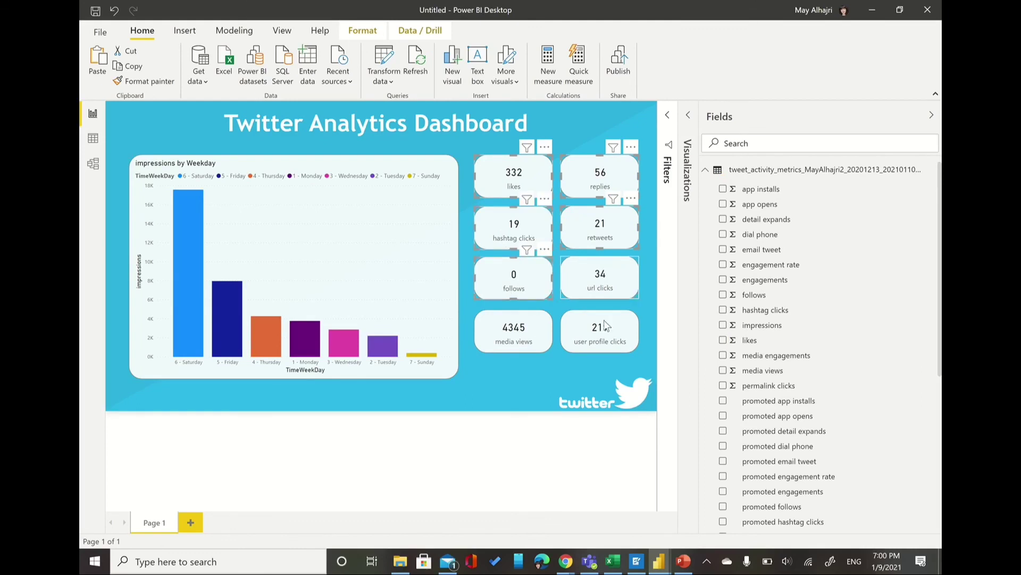
left_click(605, 326, "ctrl")
left_click(535, 334, "ctrl")
key("Down")
key("Down")
key("Down")
key("Down")
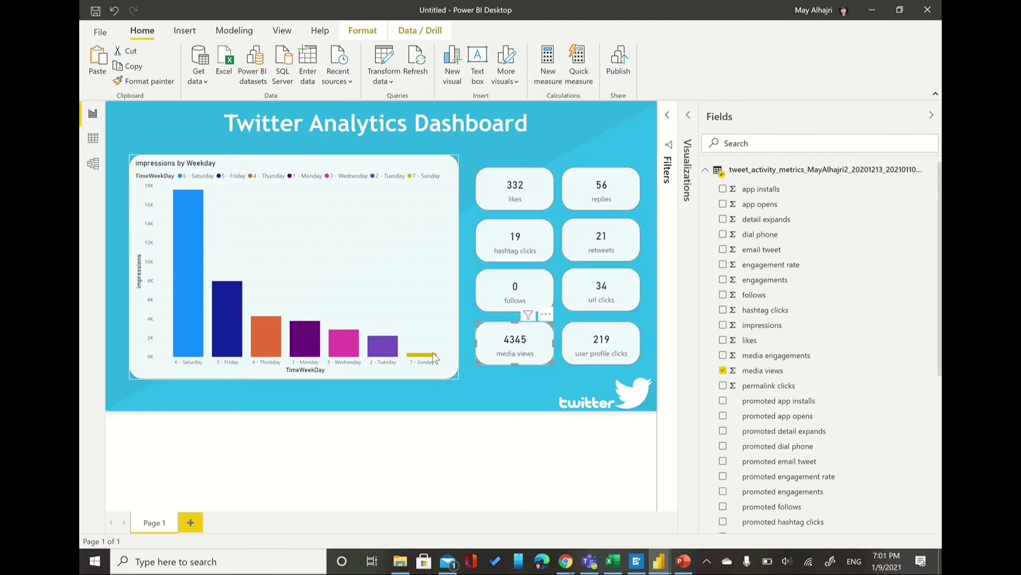
left_click(446, 387)
left_click(426, 251)
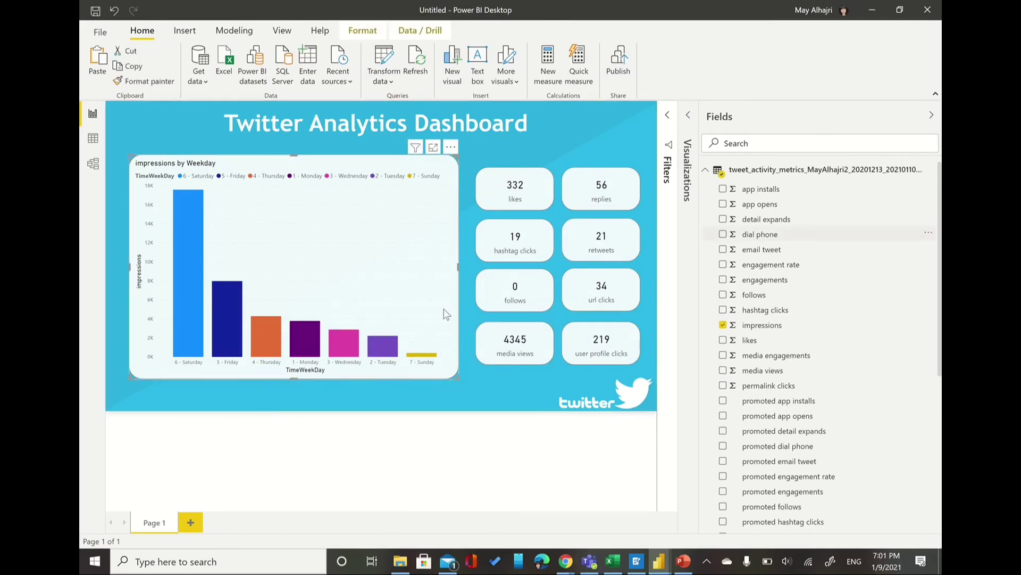
left_click(369, 447)
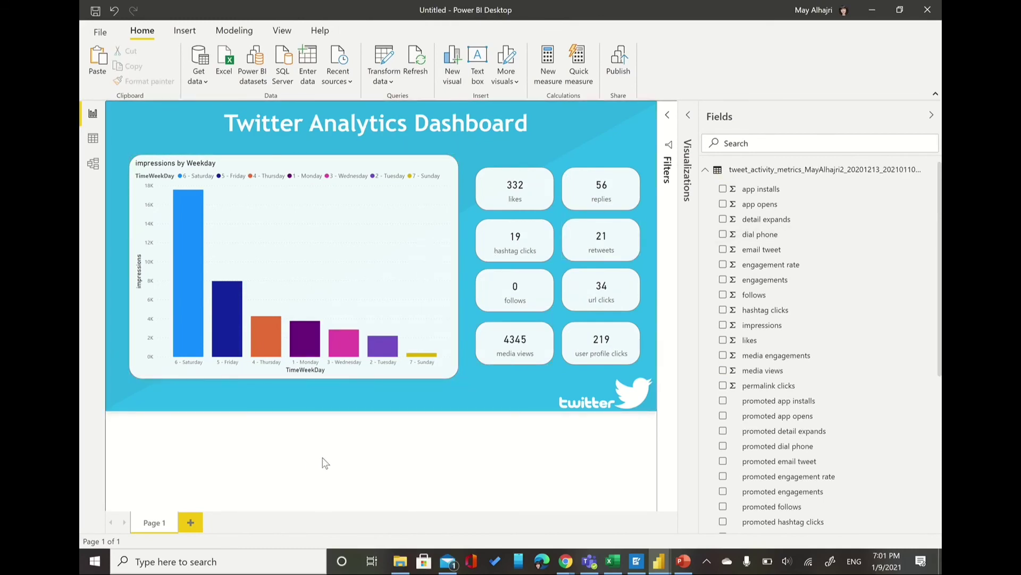